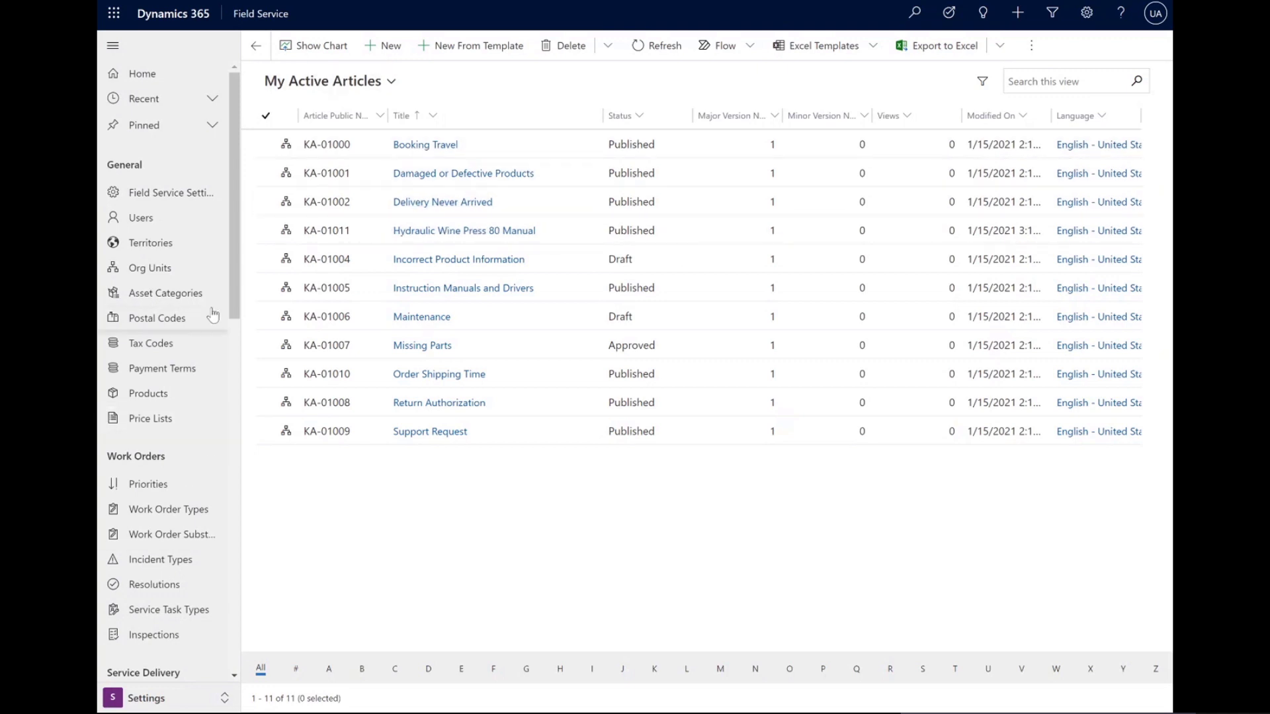
scroll(170, 276, down, 1)
scroll(169, 274, down, 10)
scroll(164, 198, down, 2)
scroll(174, 283, up, 3)
scroll(174, 283, down, 3)
scroll(174, 283, up, 3)
Step: Open the Hydraulic Wine Press 80 Manual from the Knowledge Articles list
click(182, 702)
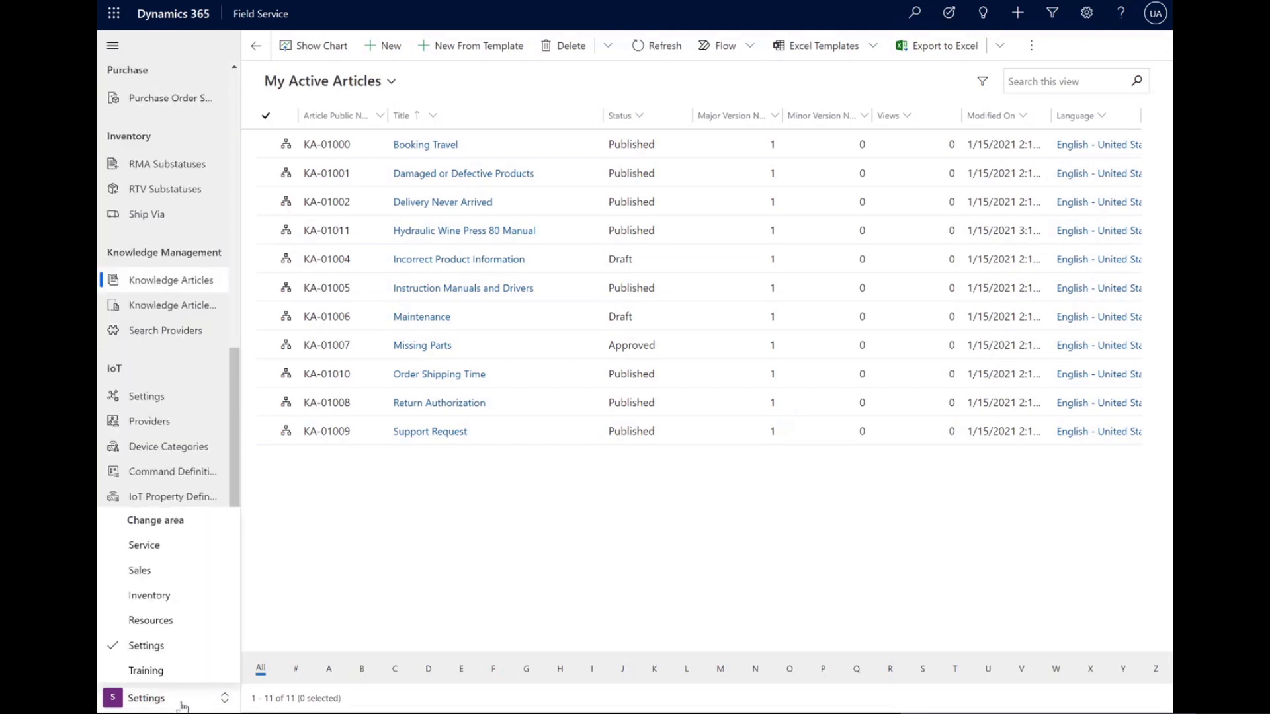
click(185, 287)
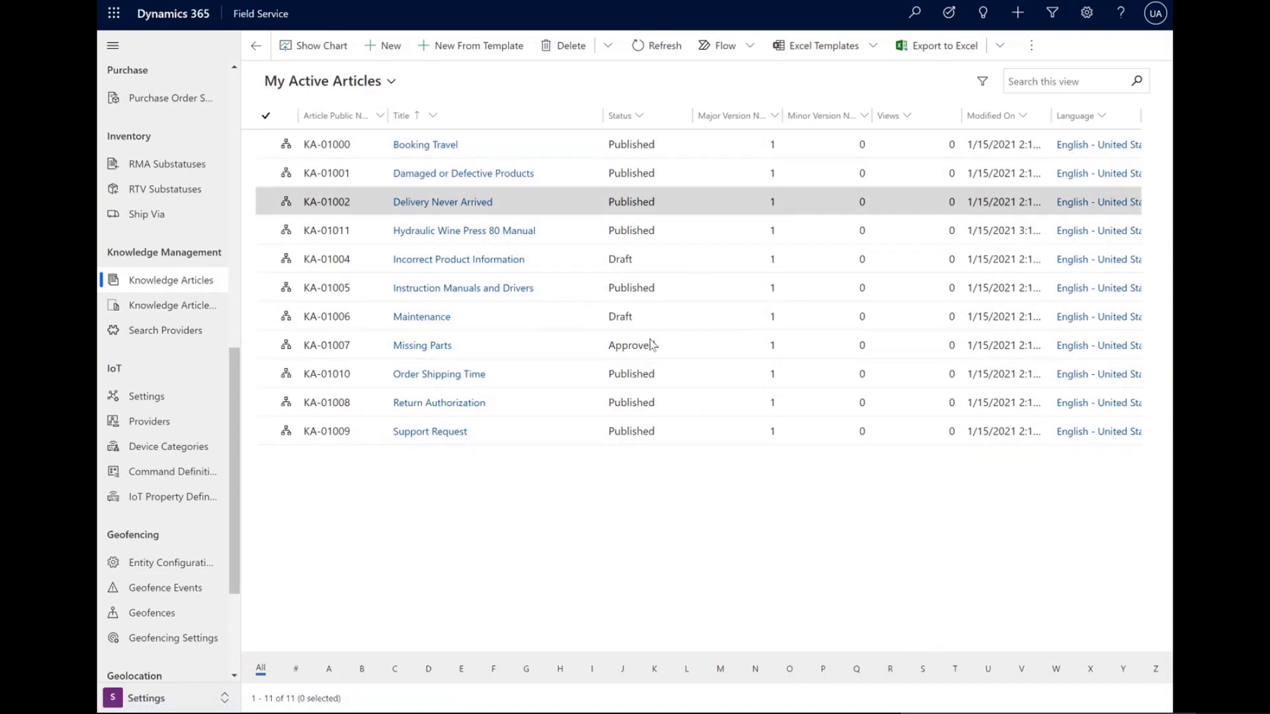
double_click(558, 235)
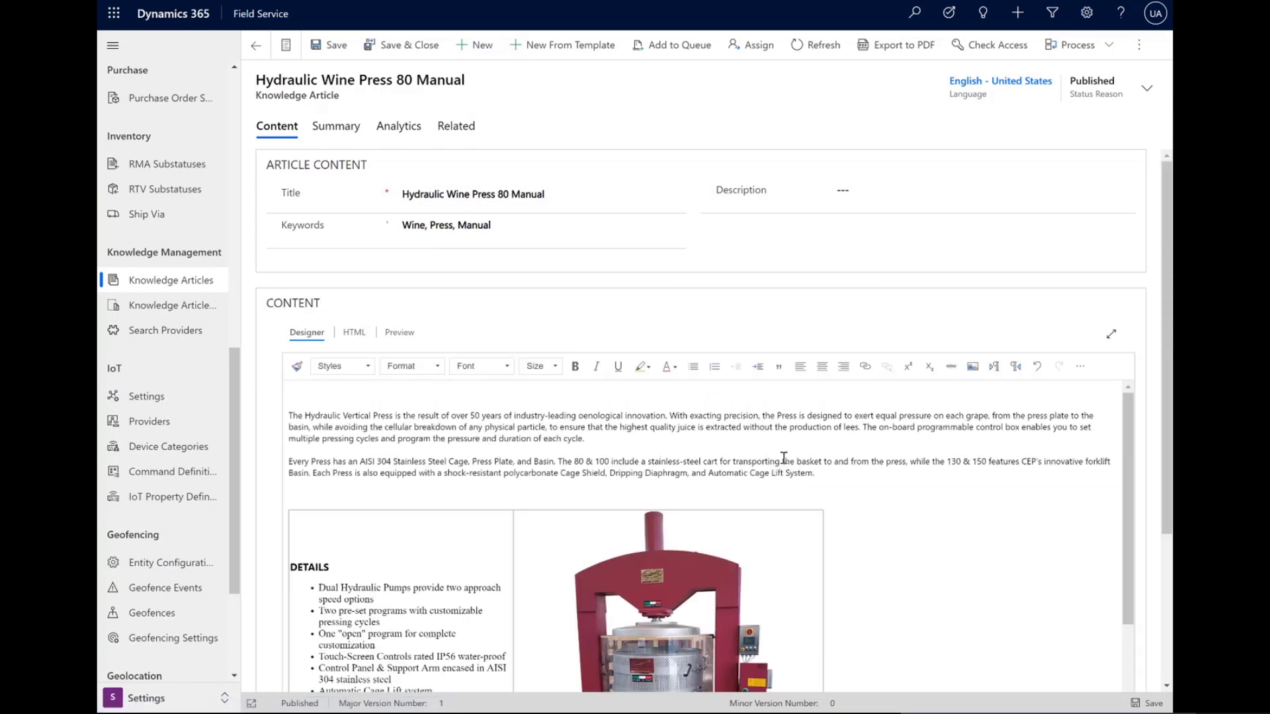
scroll(784, 457, down, 3)
scroll(545, 458, up, 3)
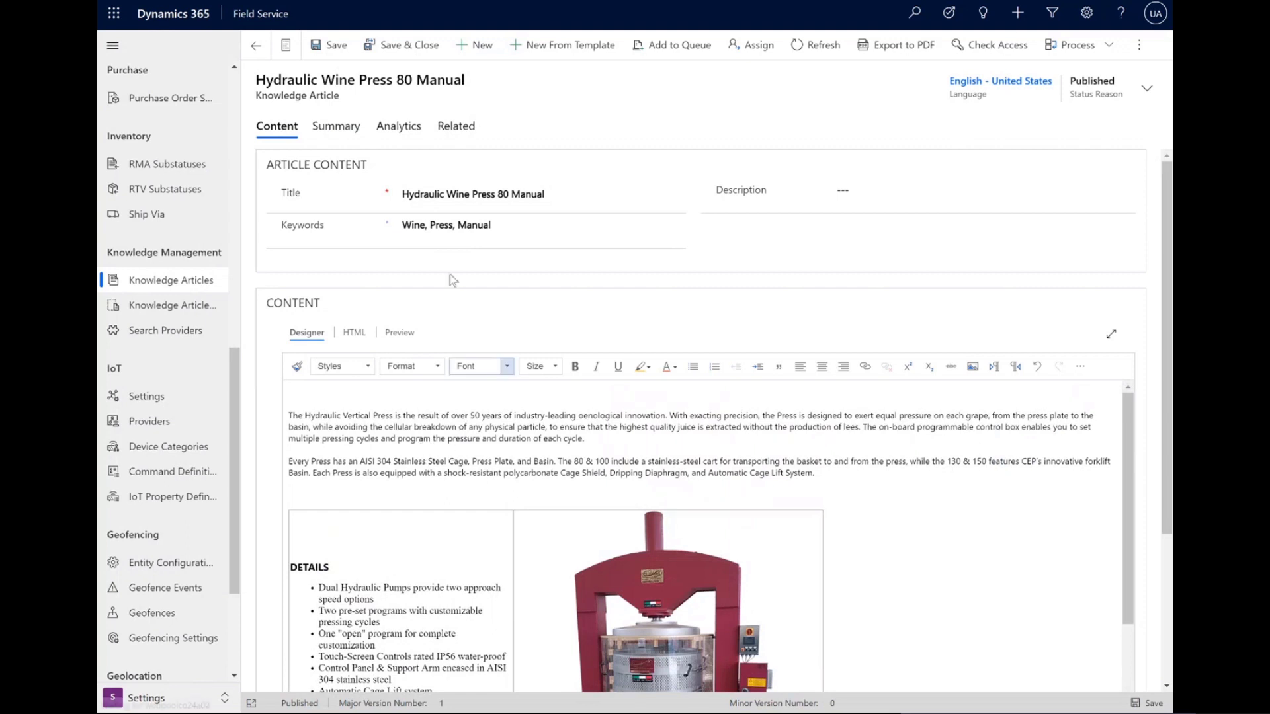
Step: Show the manual article's Summary with basic settings, timeline and related versions
click(343, 138)
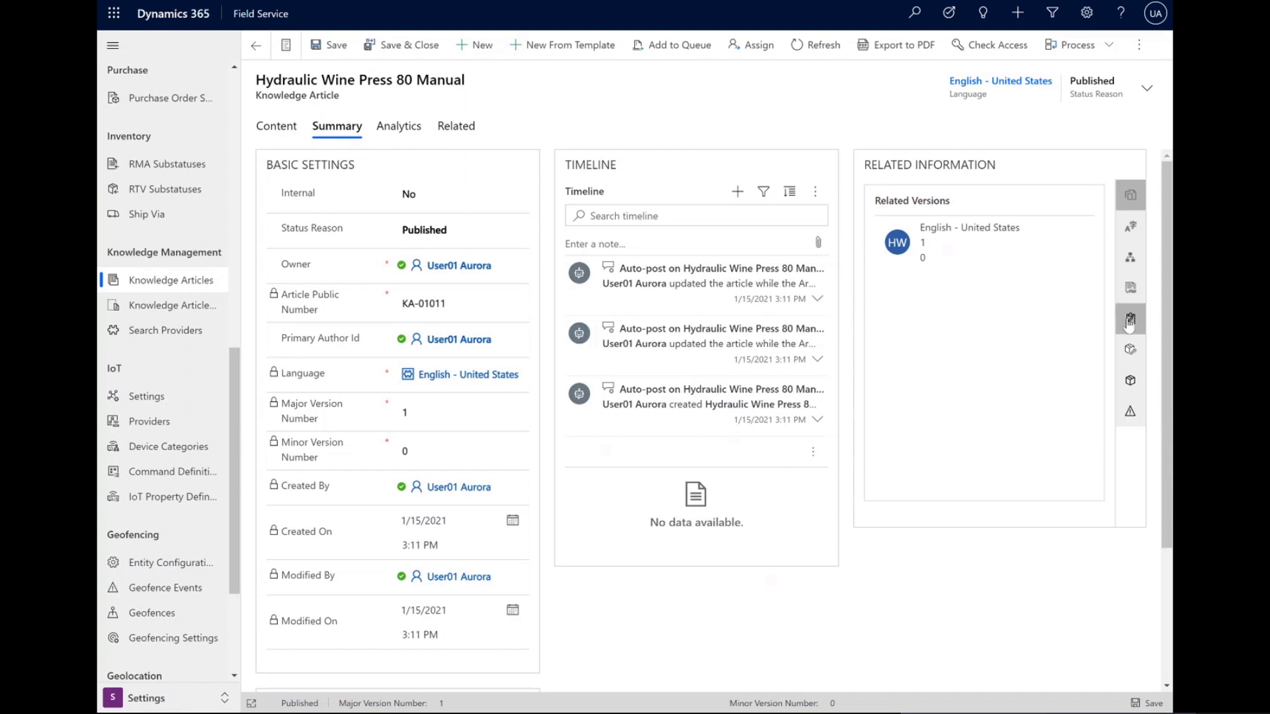
Step: Add Main Wine Press as an existing customer asset related to the manual article and reload the list
click(1130, 354)
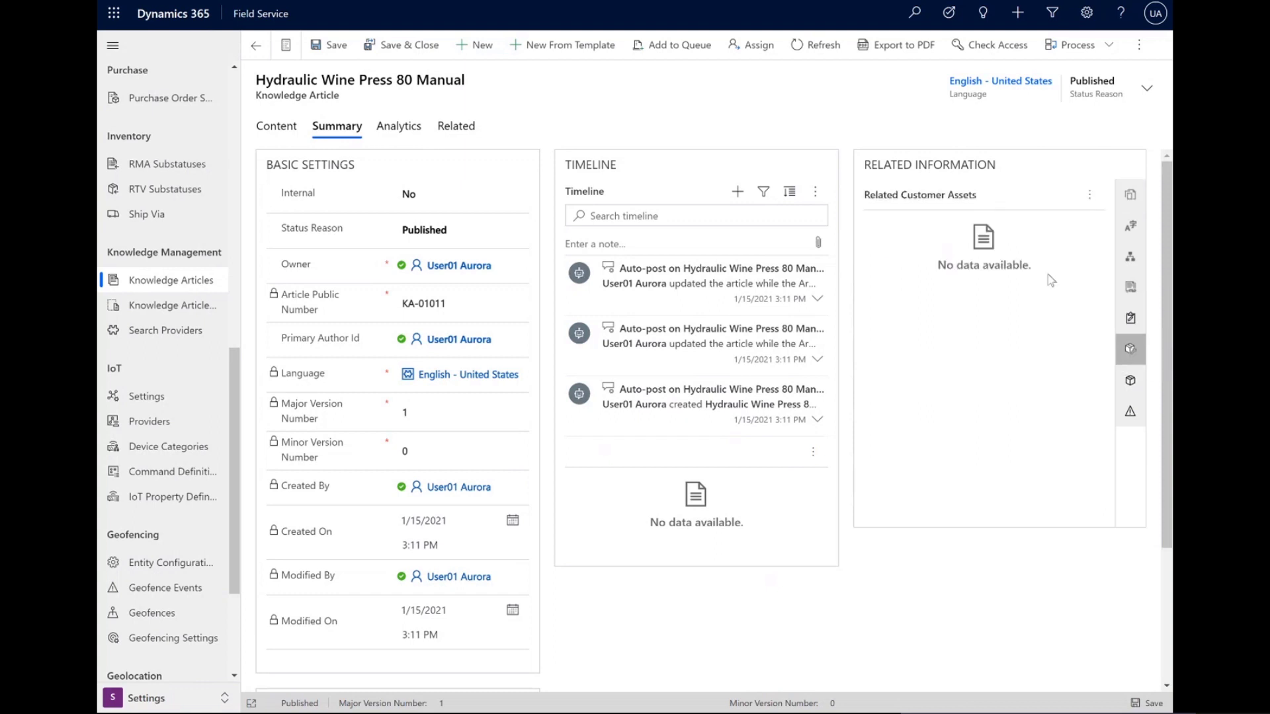
click(1092, 196)
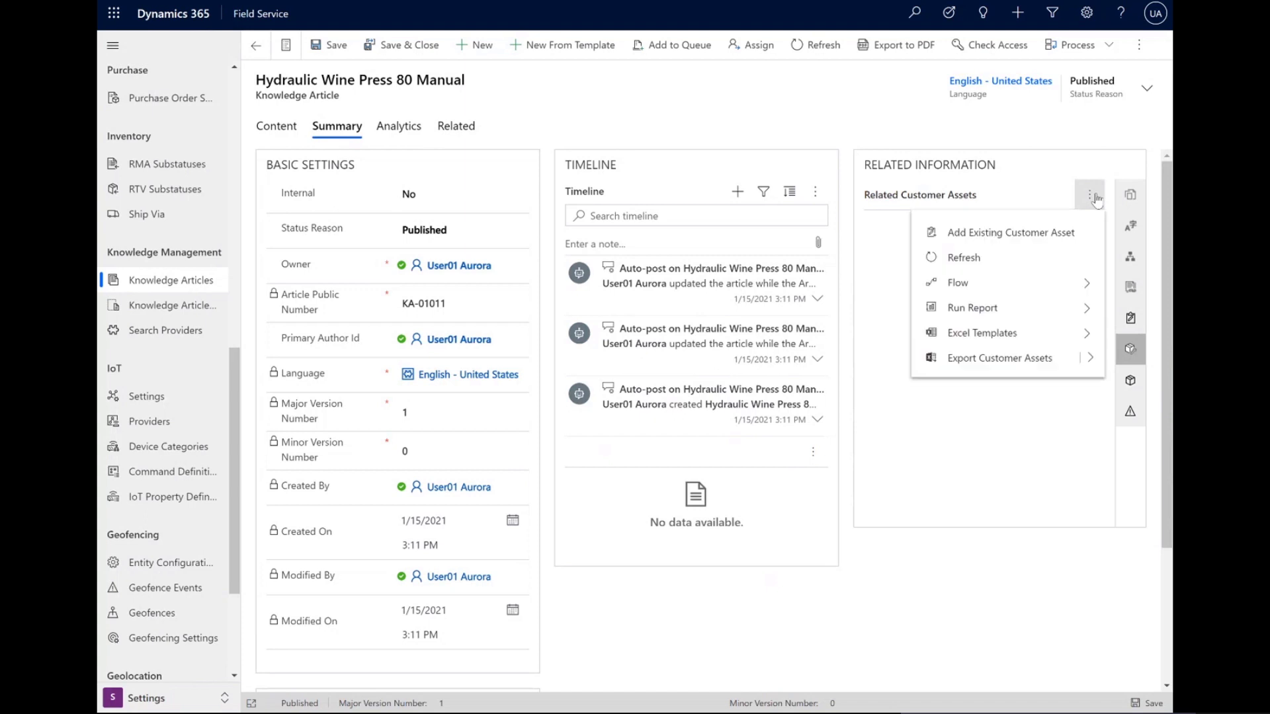
click(1017, 235)
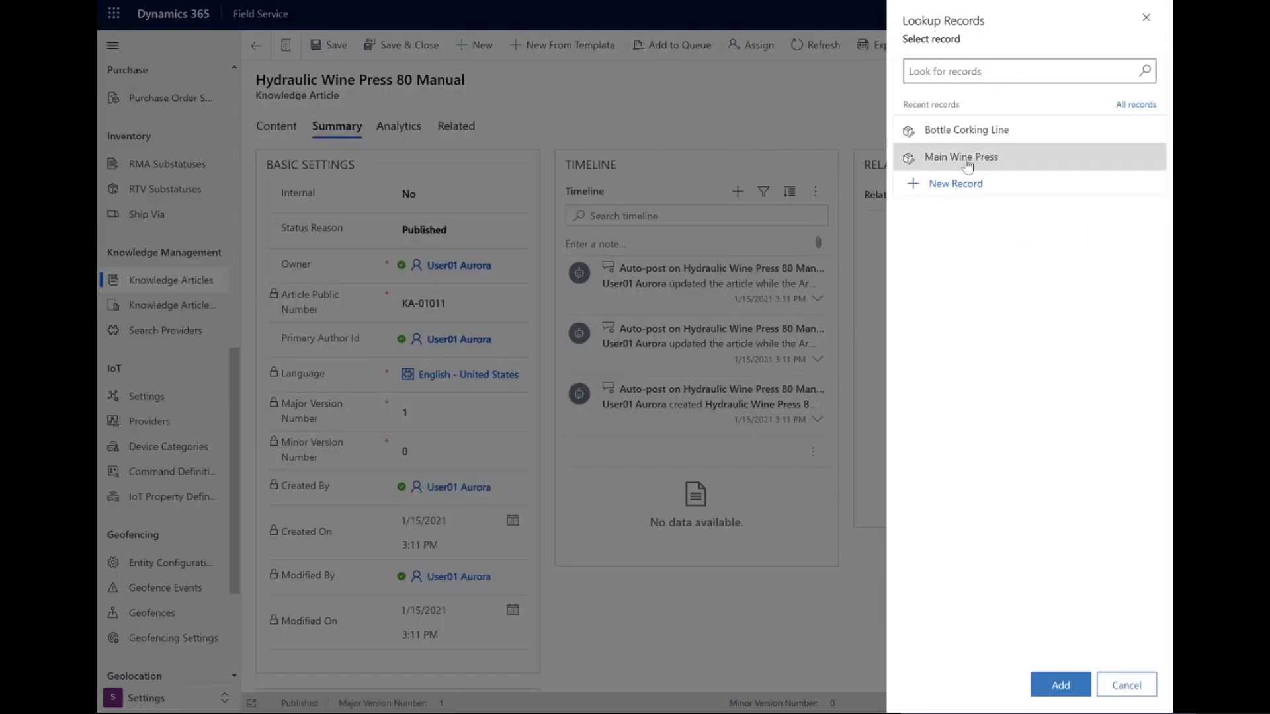
click(972, 165)
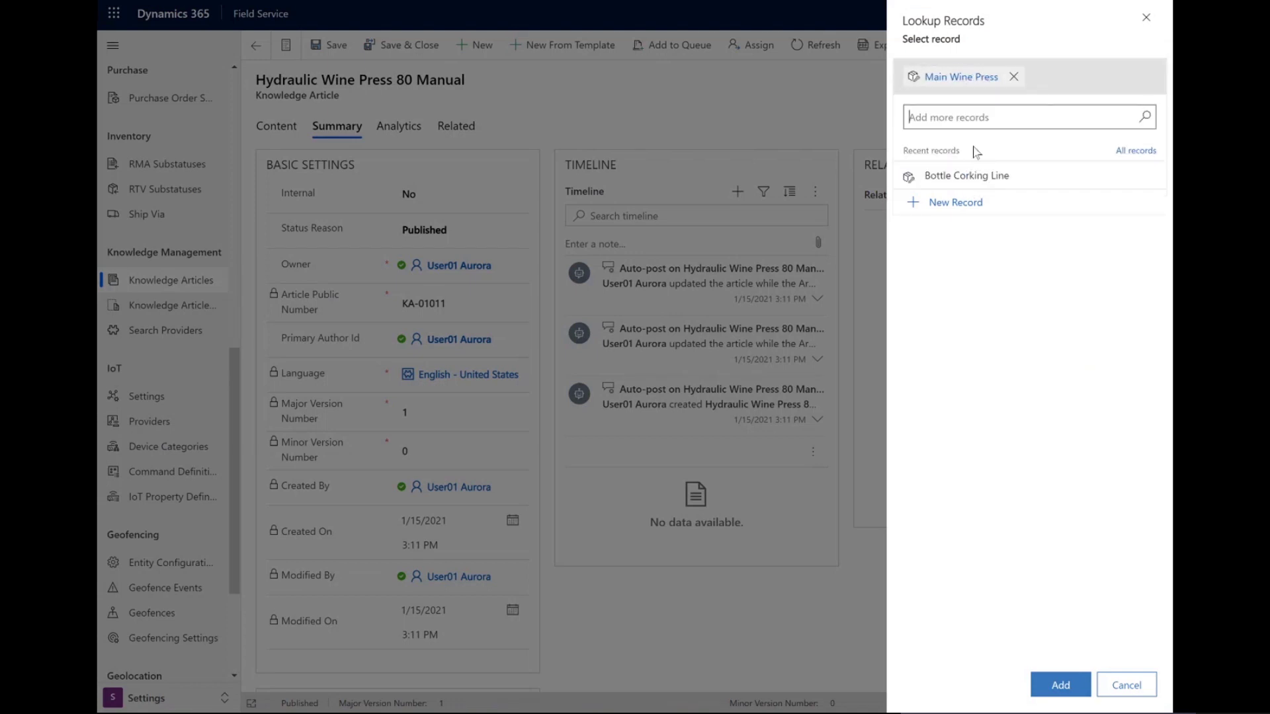
click(1063, 686)
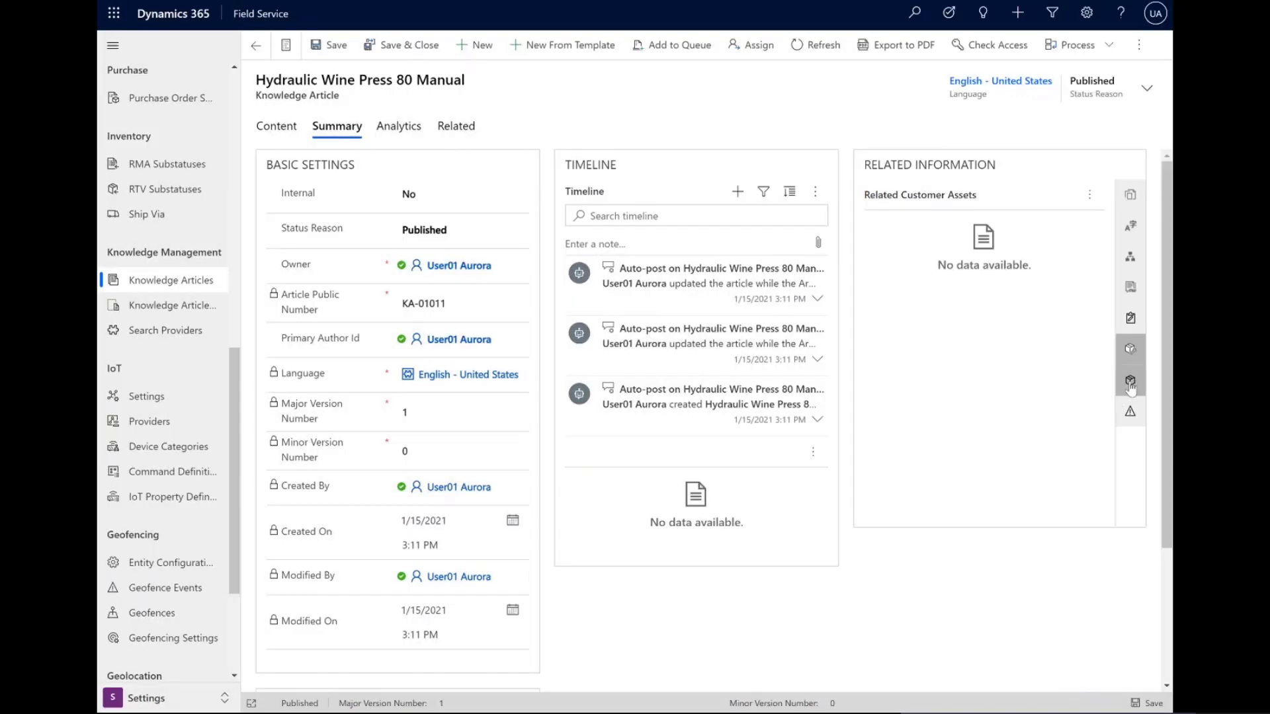
click(1129, 410)
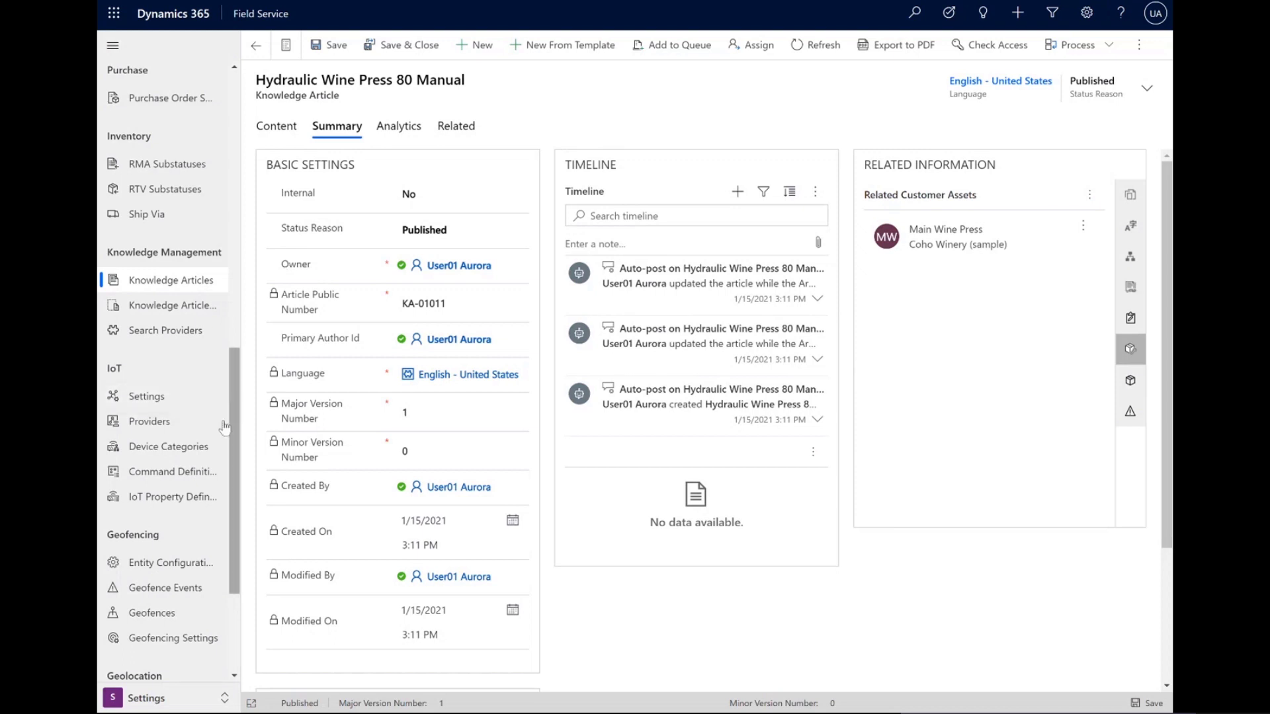
Step: Start a new work order in the Service area for Coho Winery with incident type Monthly Juicer Maintenance
click(203, 699)
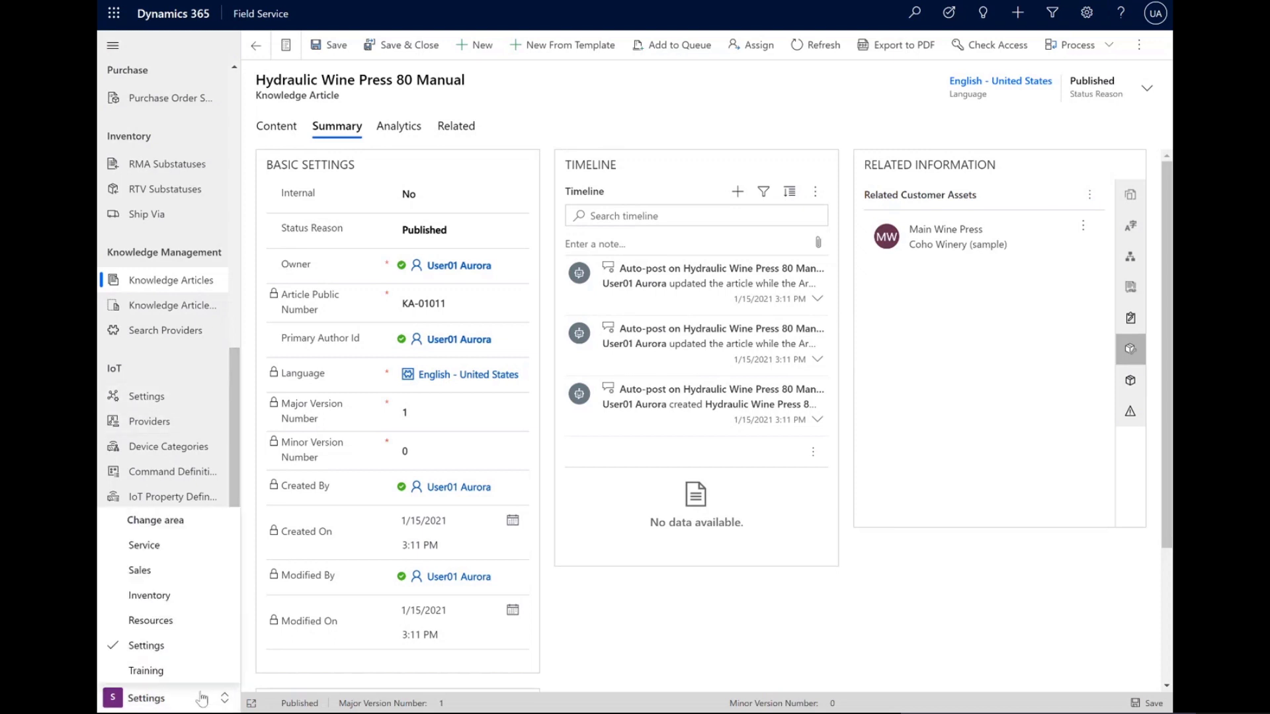
click(164, 549)
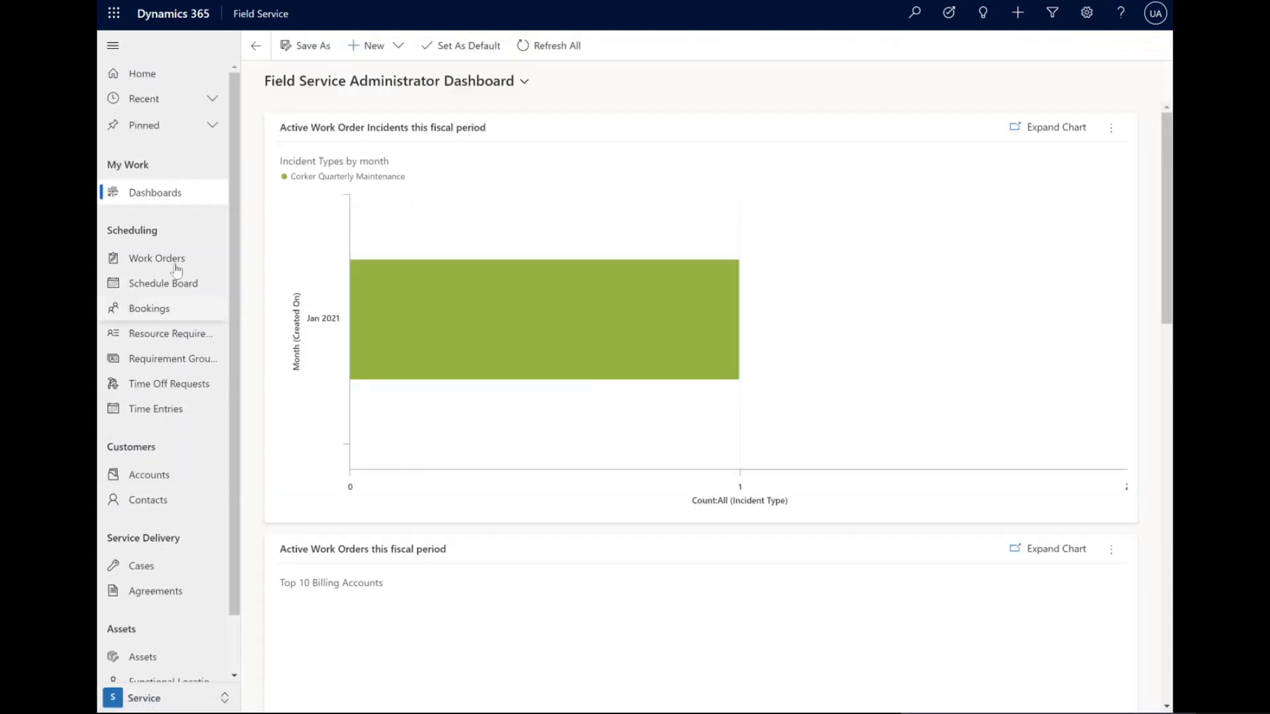
click(175, 259)
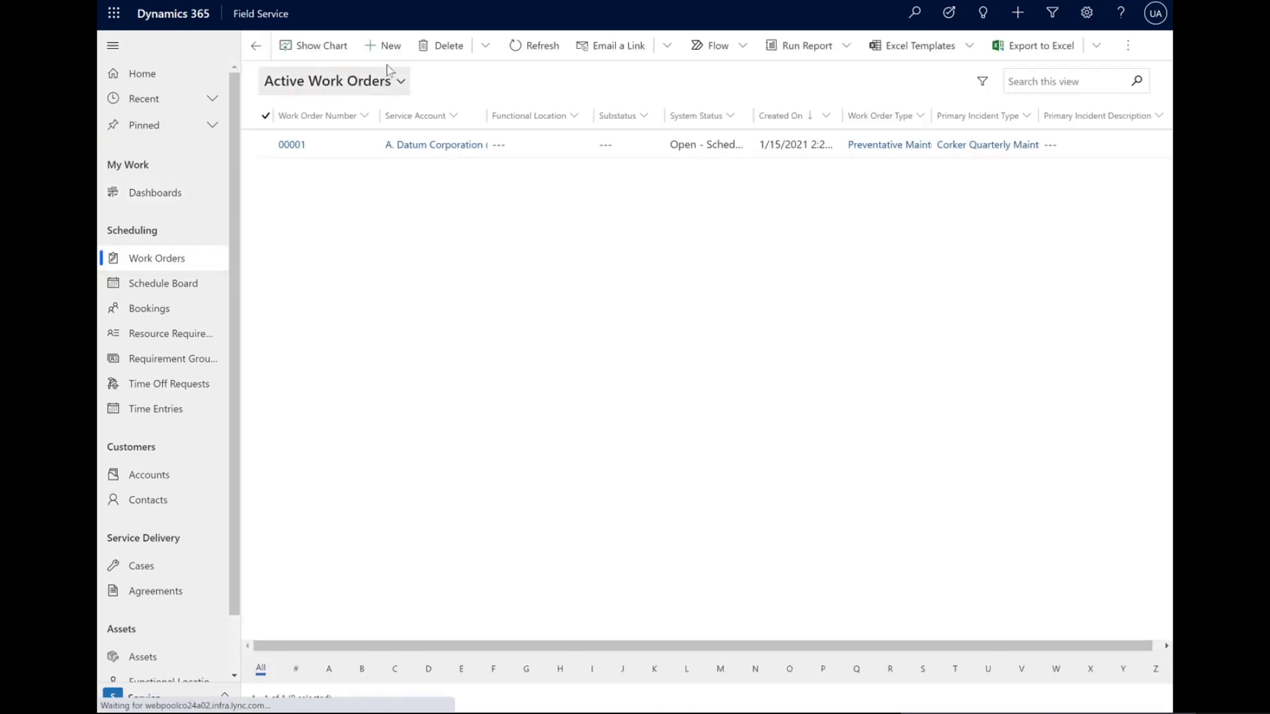
click(387, 48)
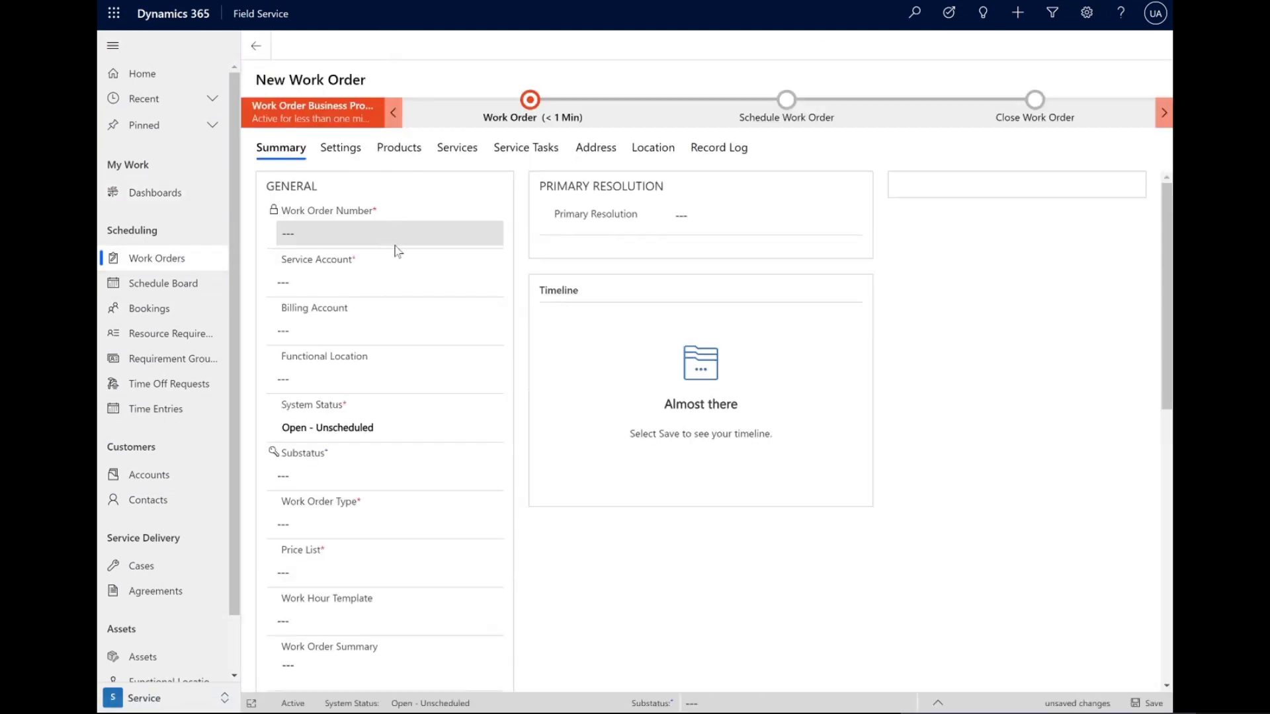
click(360, 281)
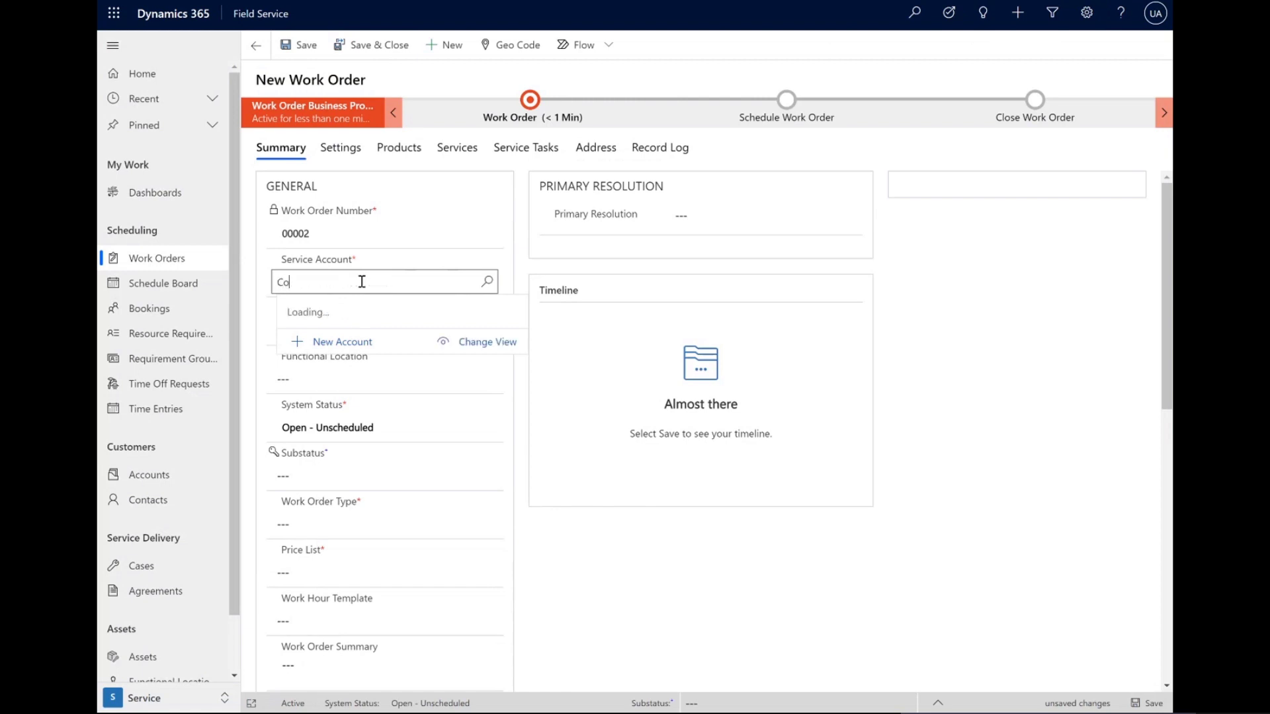
text(Coho)
click(359, 340)
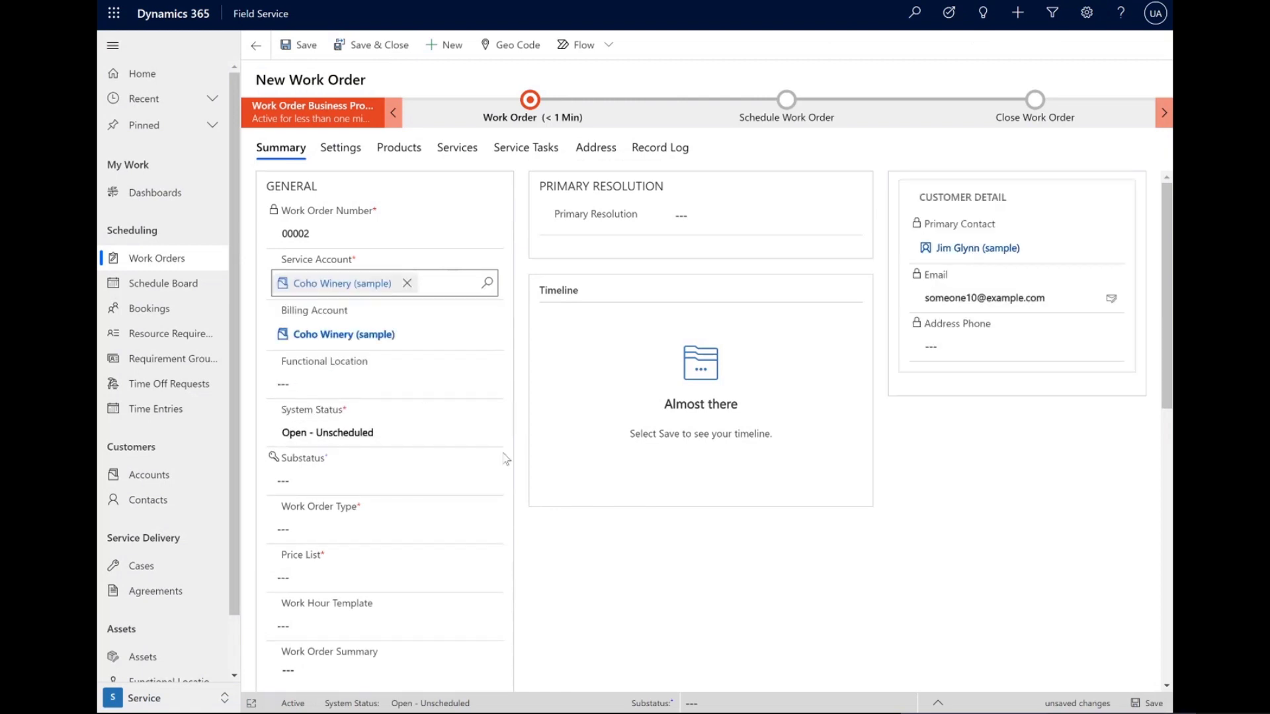
scroll(504, 464, down, 1)
scroll(535, 447, down, 3)
scroll(541, 463, down, 1)
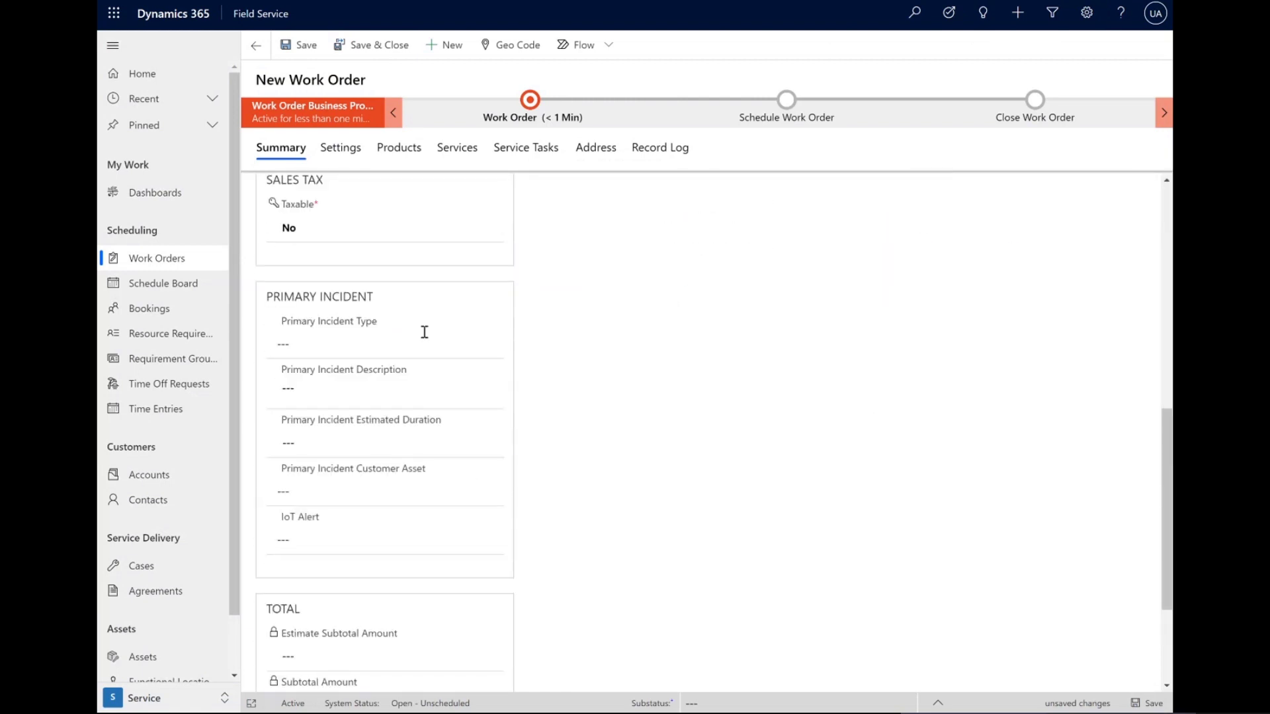
click(488, 344)
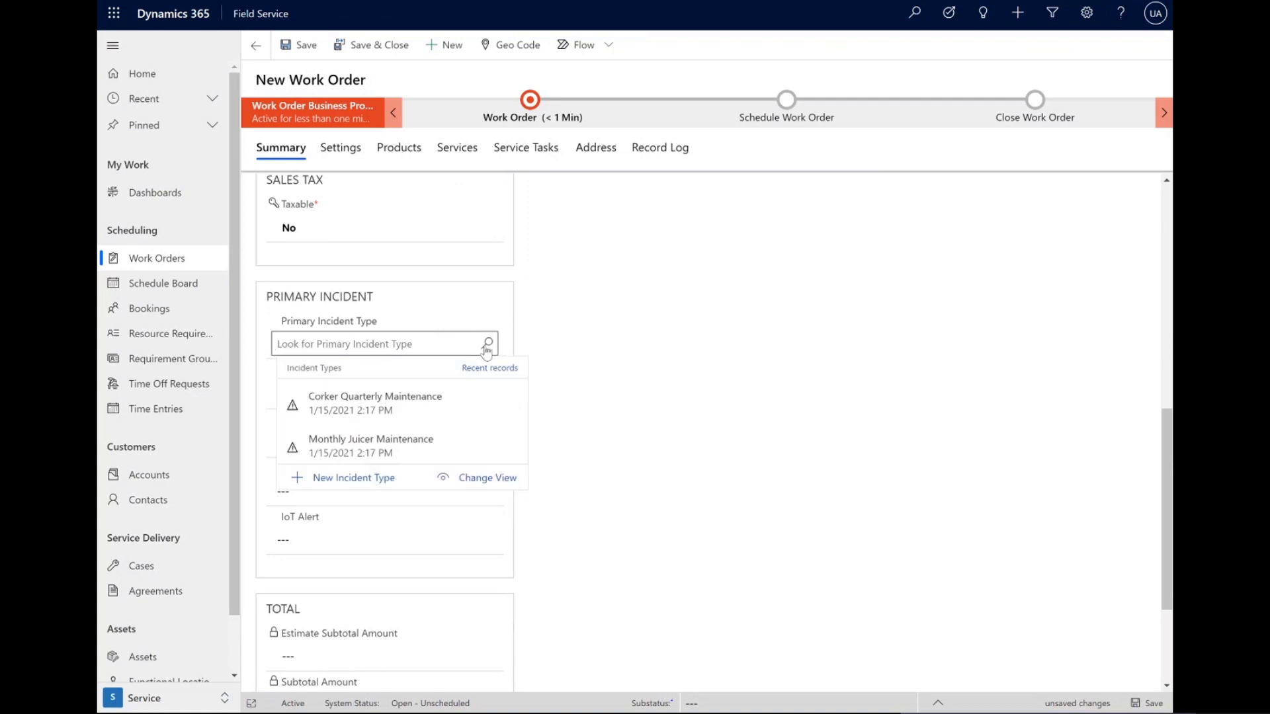
click(384, 447)
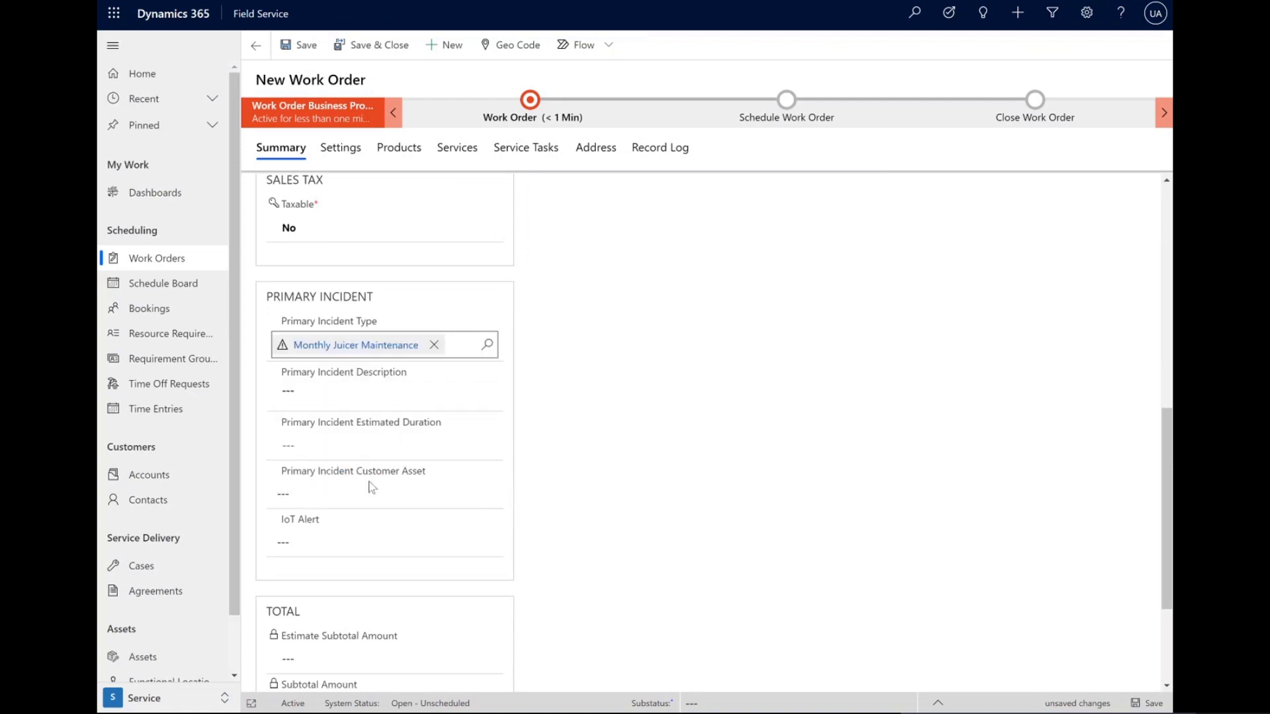
Step: Set customer asset Main Wine Press, type Preventative Maintenance and price list Office 365 USA (sample)
mouse_move(383, 491)
click(426, 491)
click(486, 494)
click(362, 554)
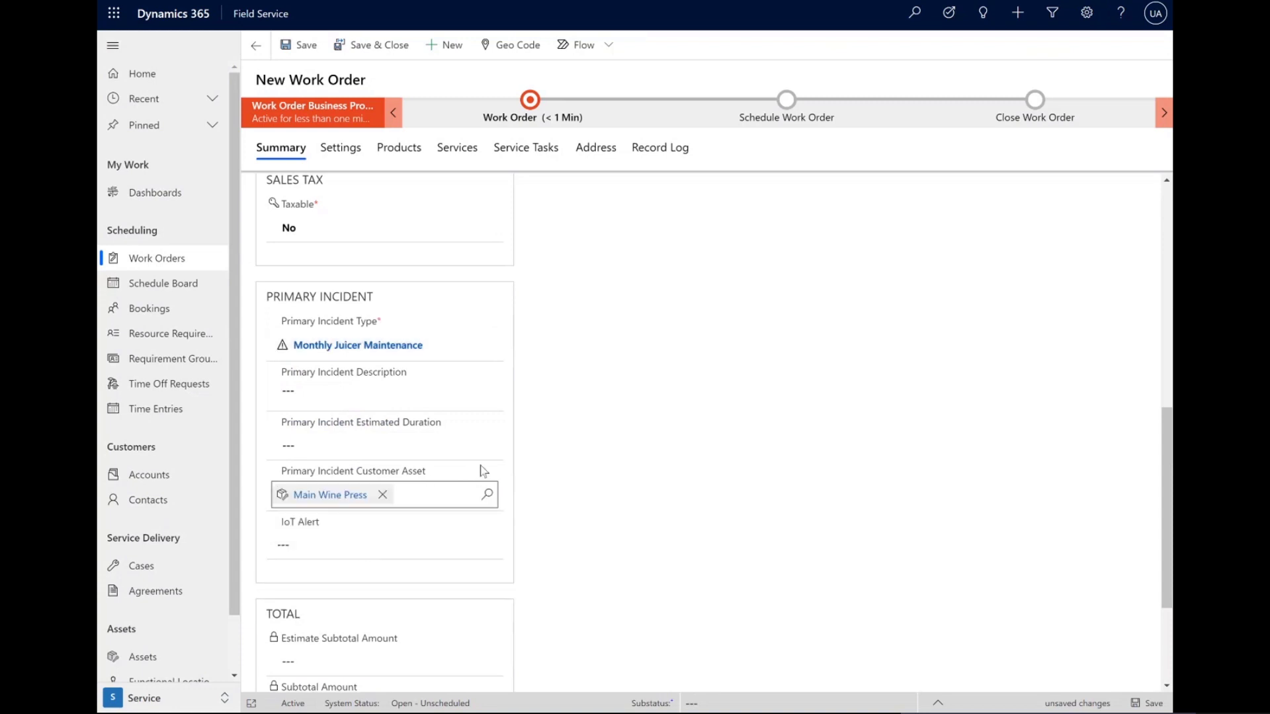
scroll(512, 470, up, 2)
scroll(512, 466, up, 10)
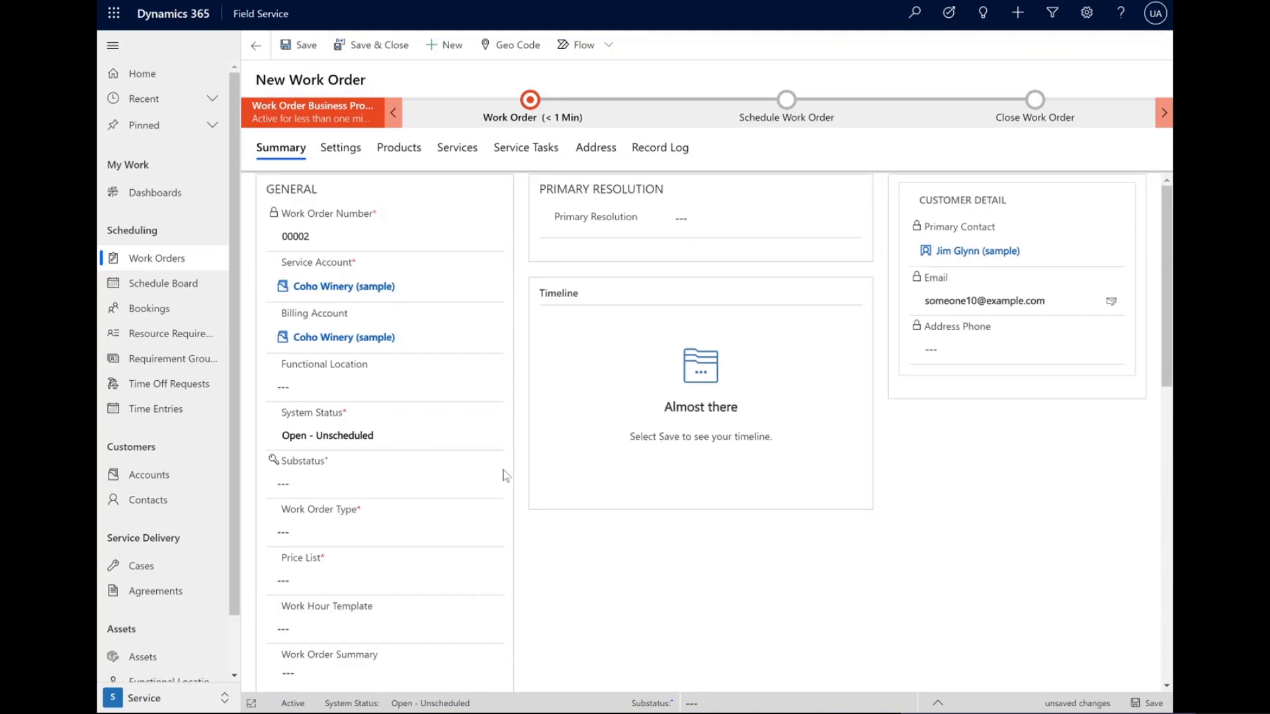
click(430, 531)
click(487, 532)
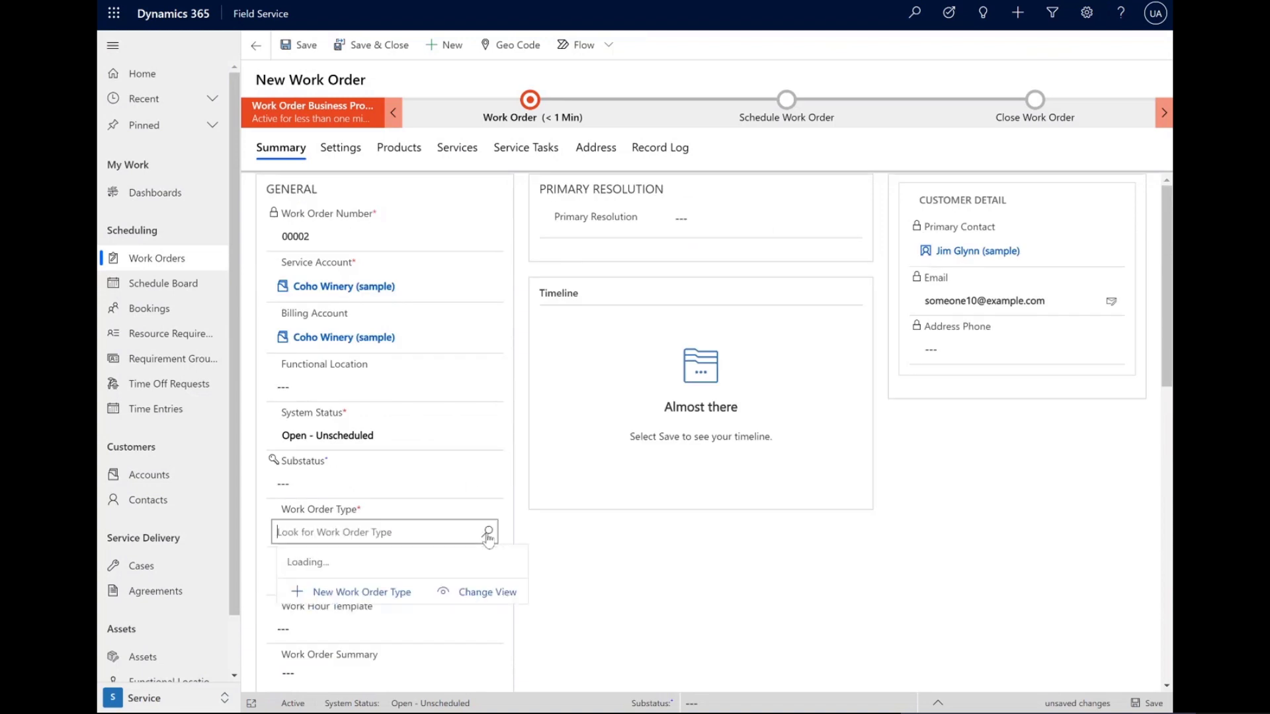
click(411, 585)
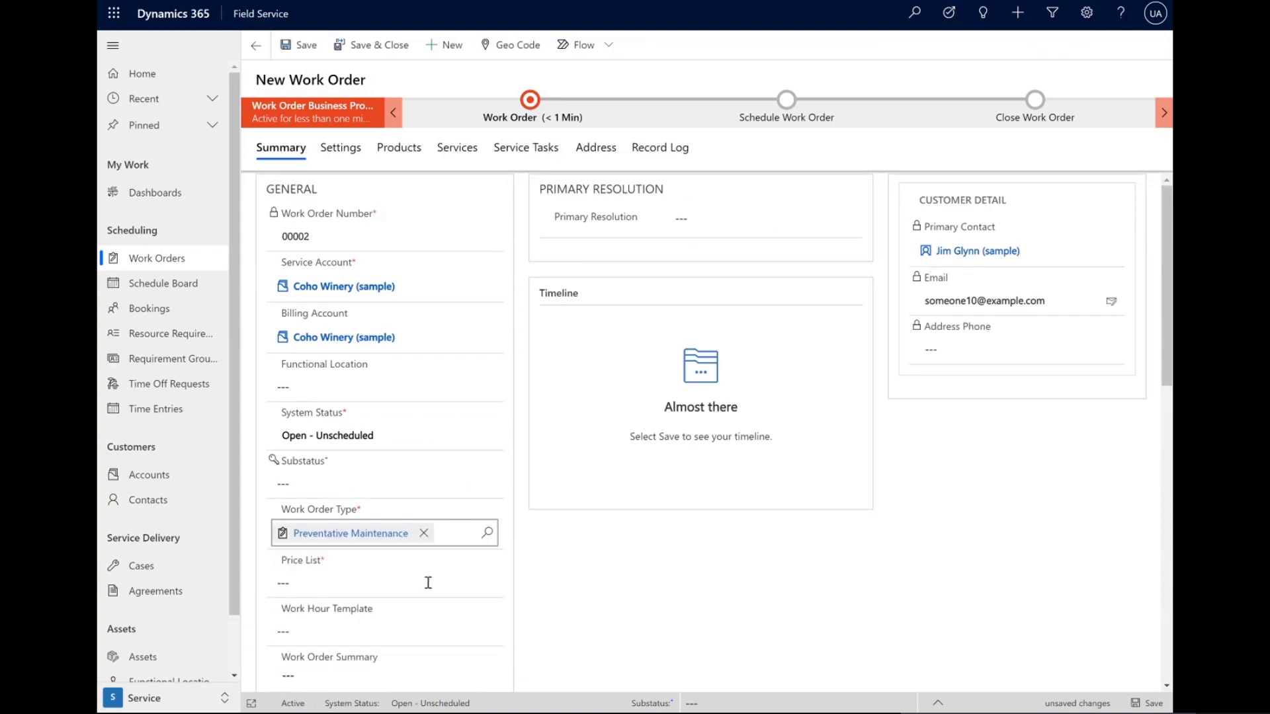
click(444, 586)
click(486, 582)
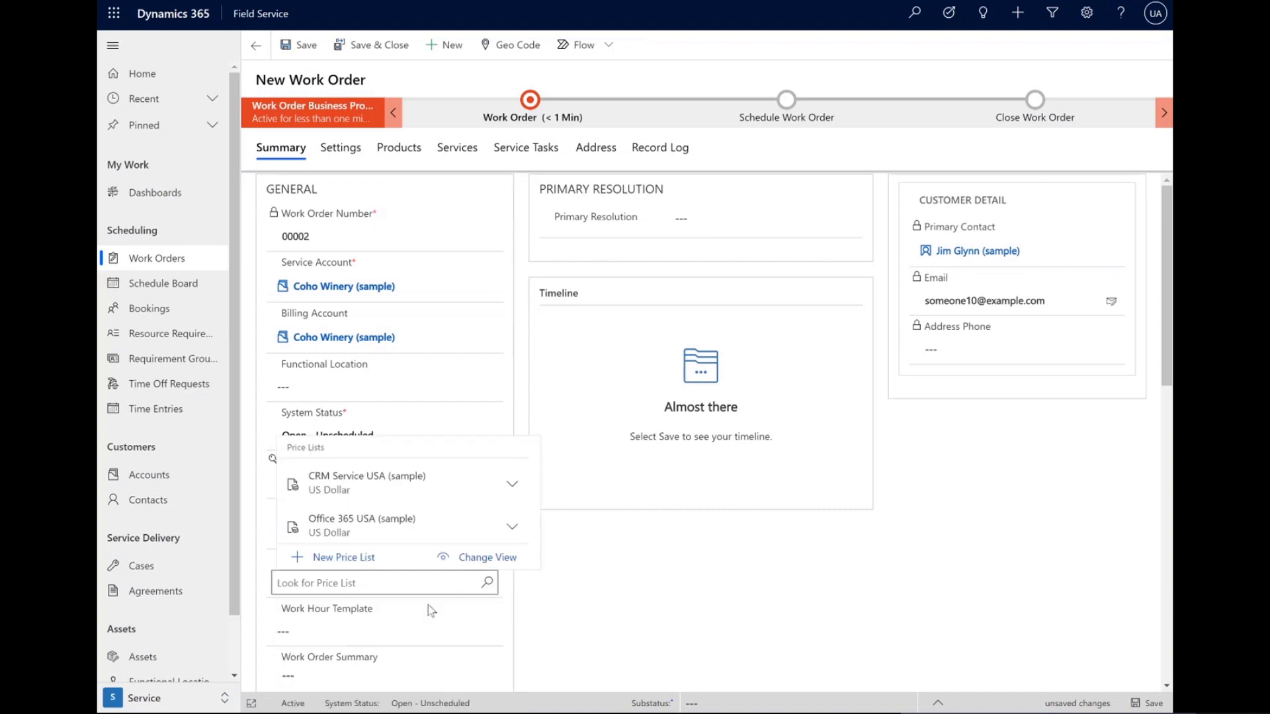
click(417, 522)
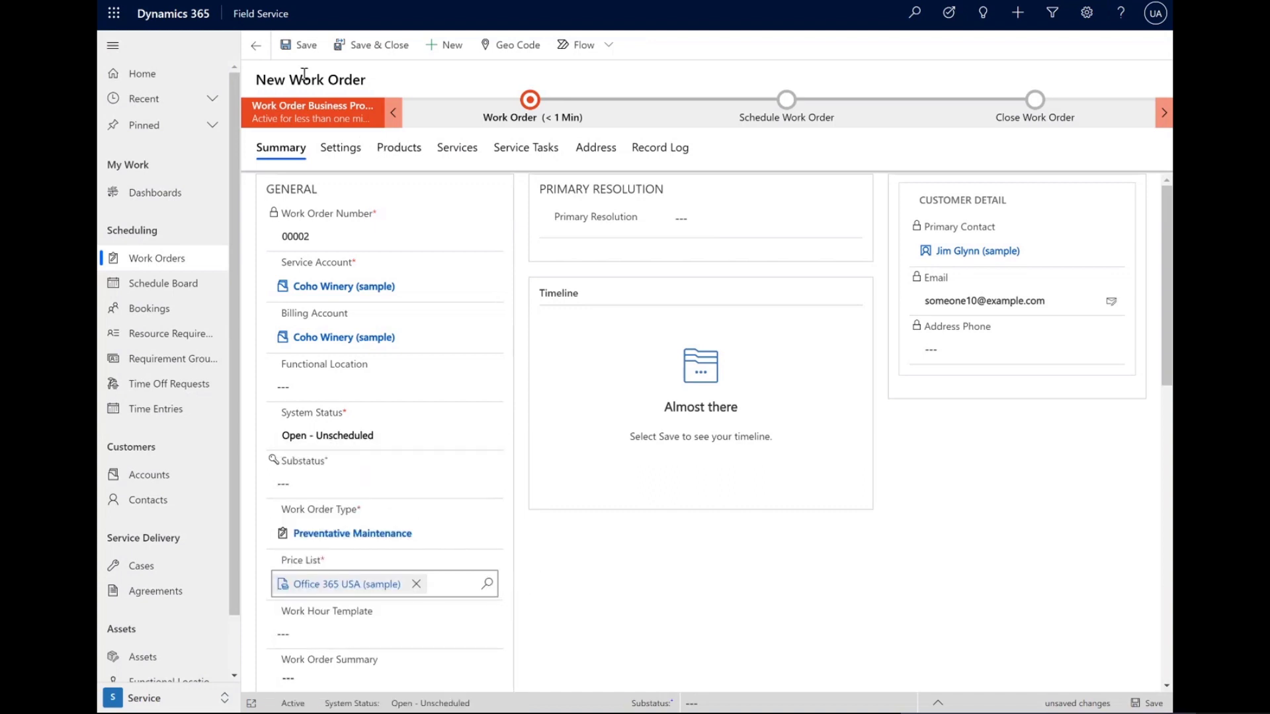
Step: Save work order 00002 and refresh Linked Articles until the Hydraulic Wine Press 80 Manual appears
click(299, 47)
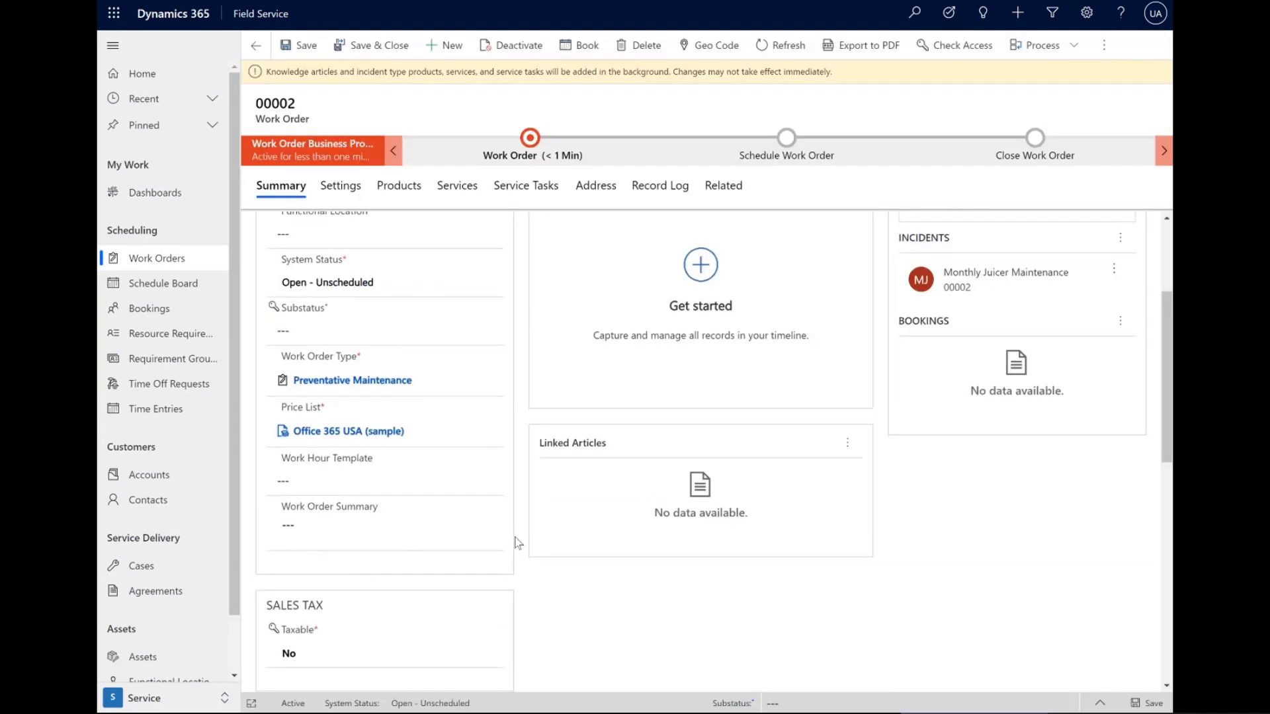
click(848, 446)
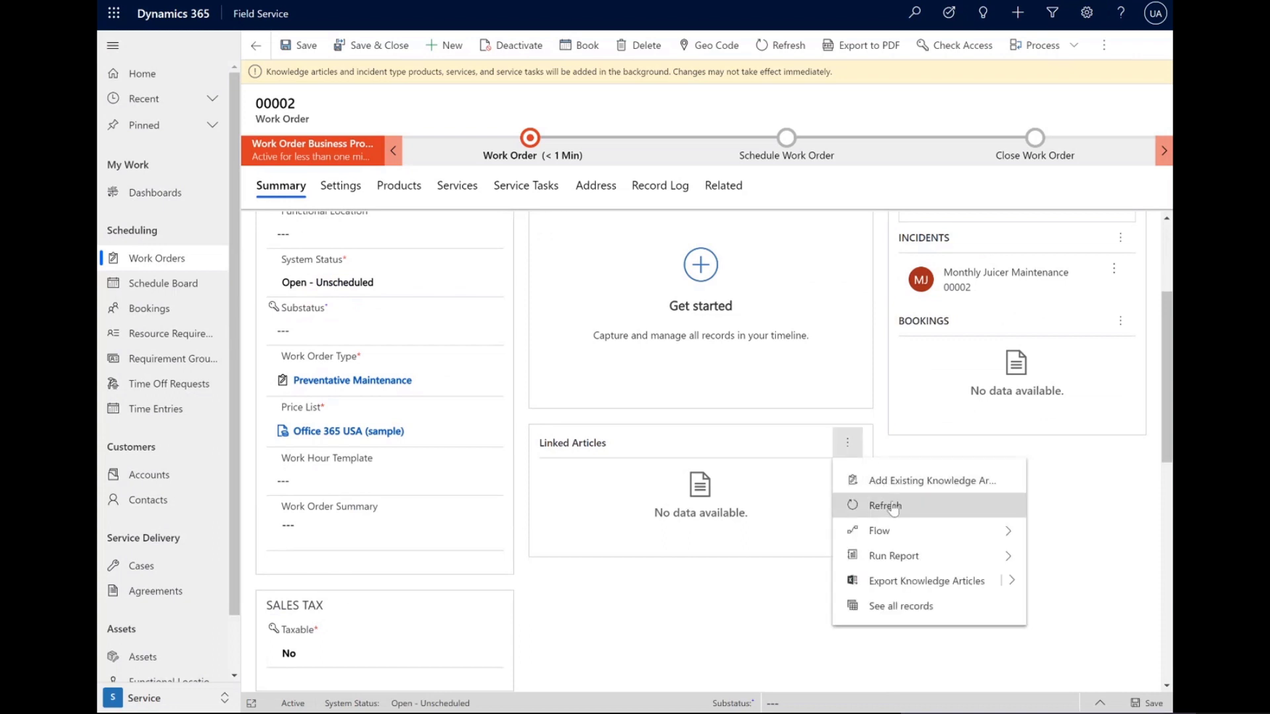
click(883, 506)
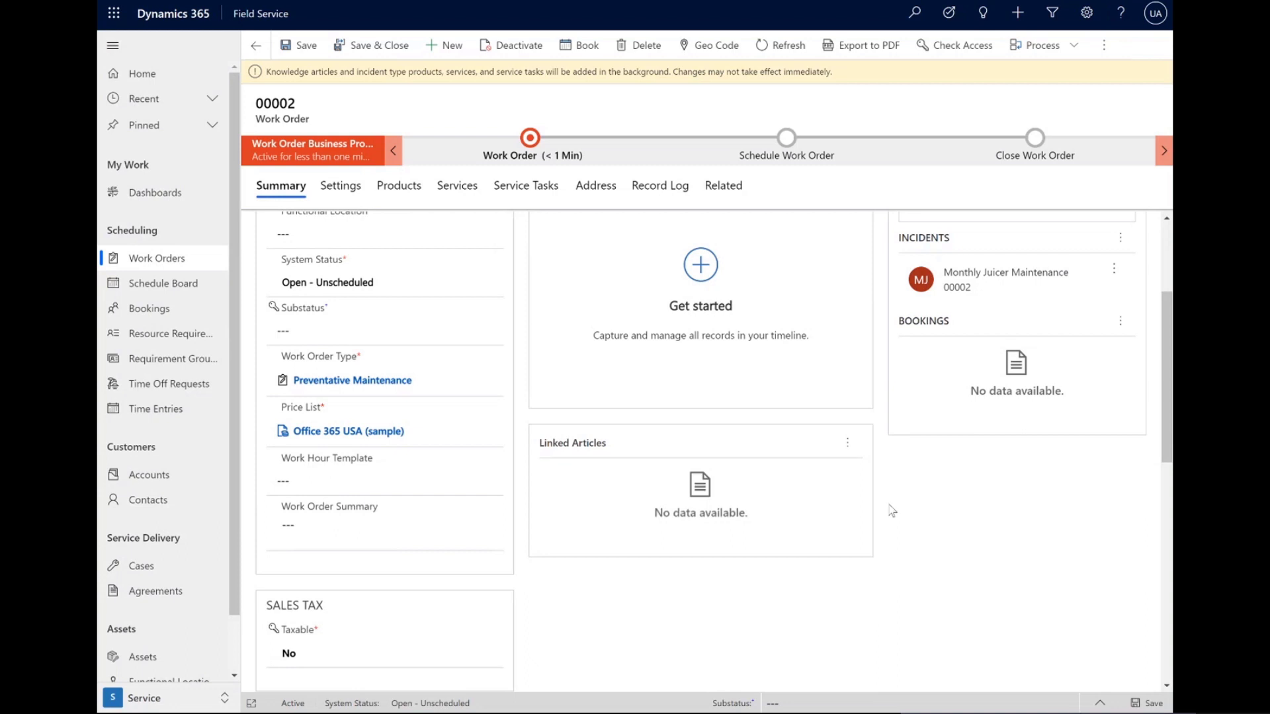
click(848, 445)
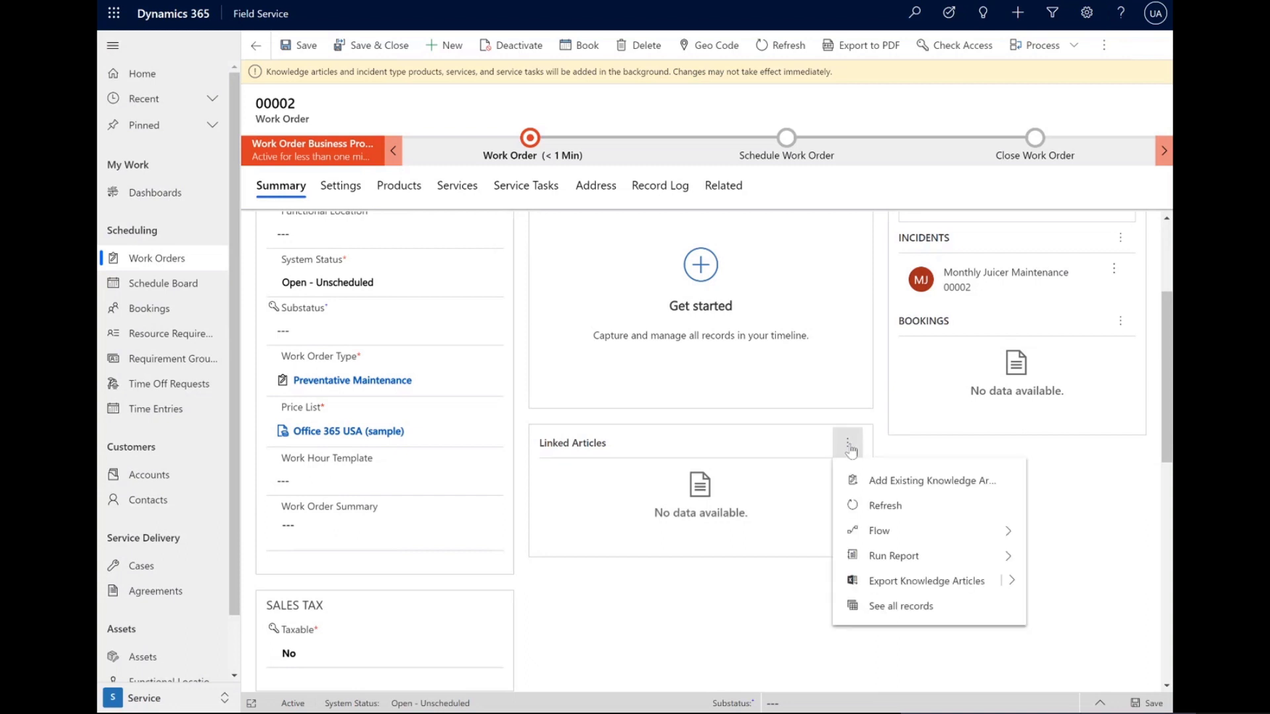
click(875, 513)
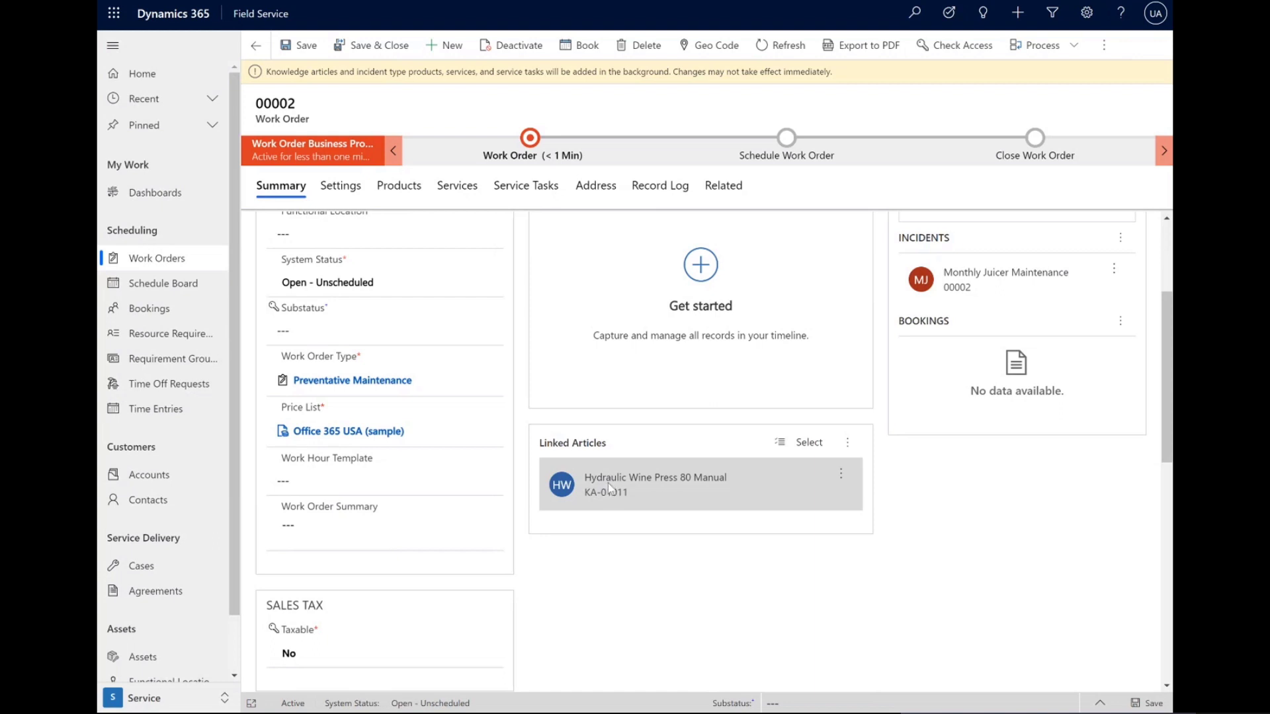
click(608, 486)
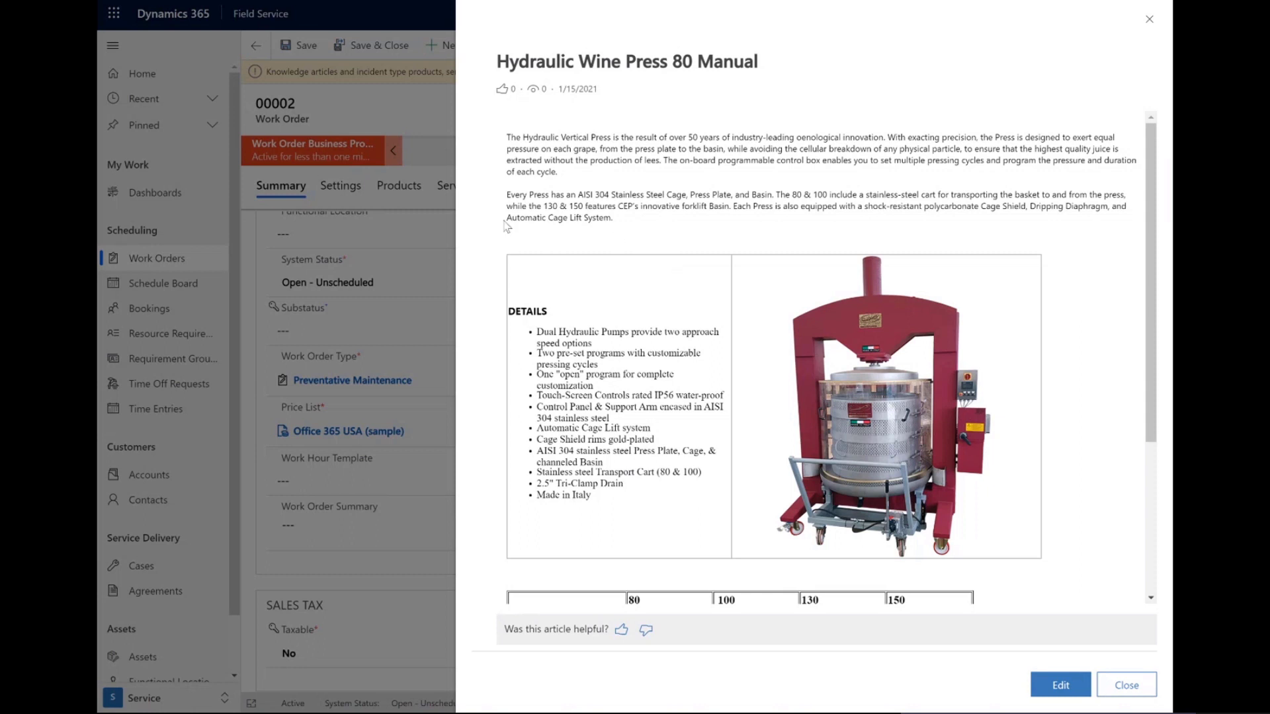
click(1125, 685)
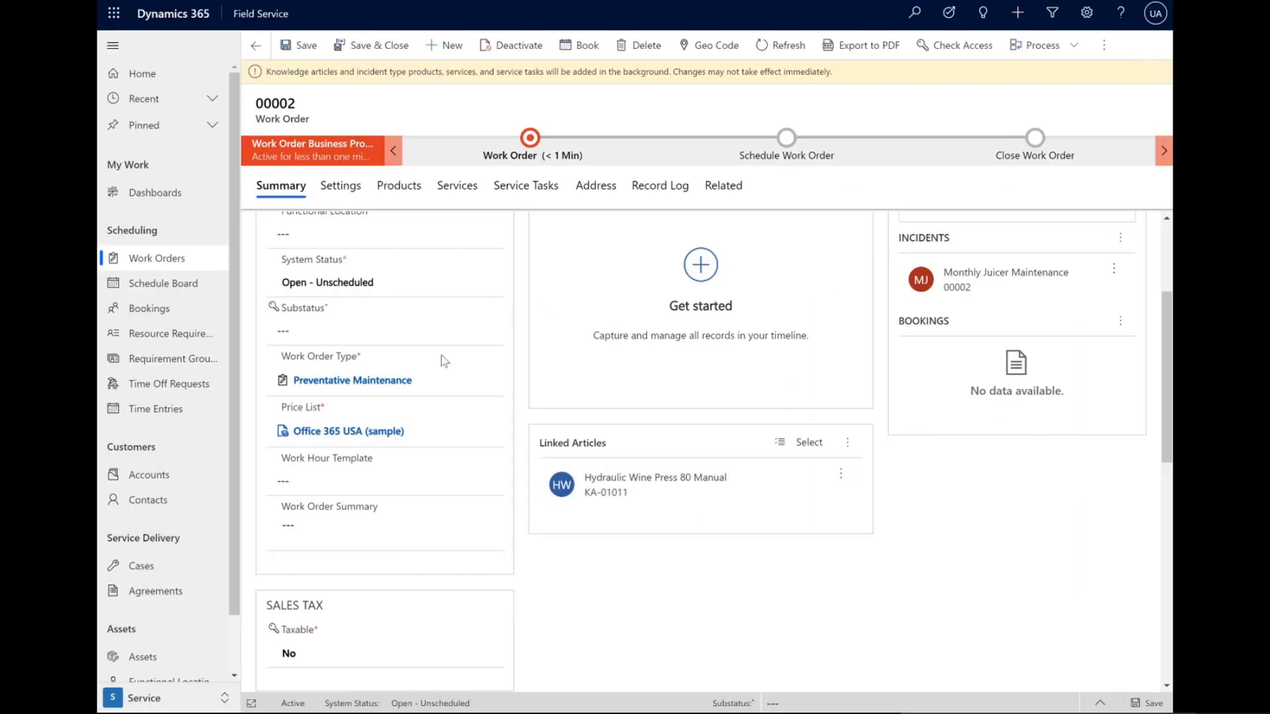
Step: Book work order 00002 for the available resource starting 1/15/2021 at 3:50 PM via Schedule Assistant
click(584, 46)
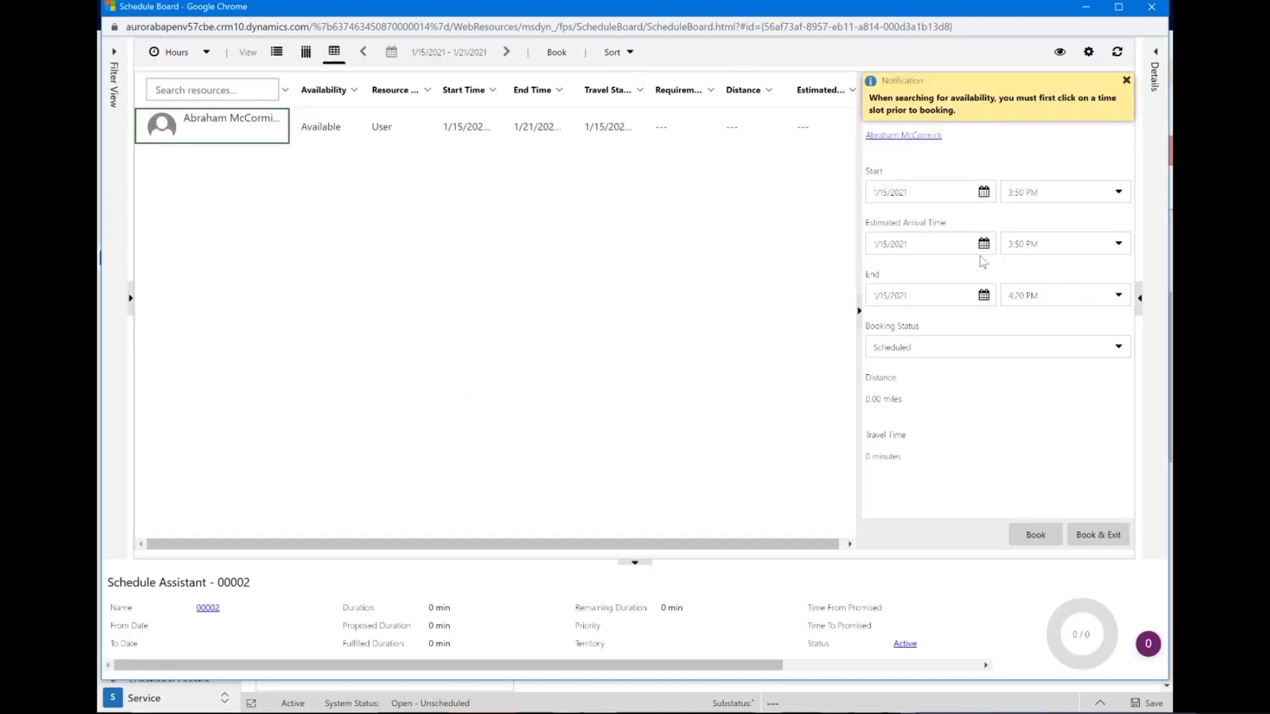
click(1089, 536)
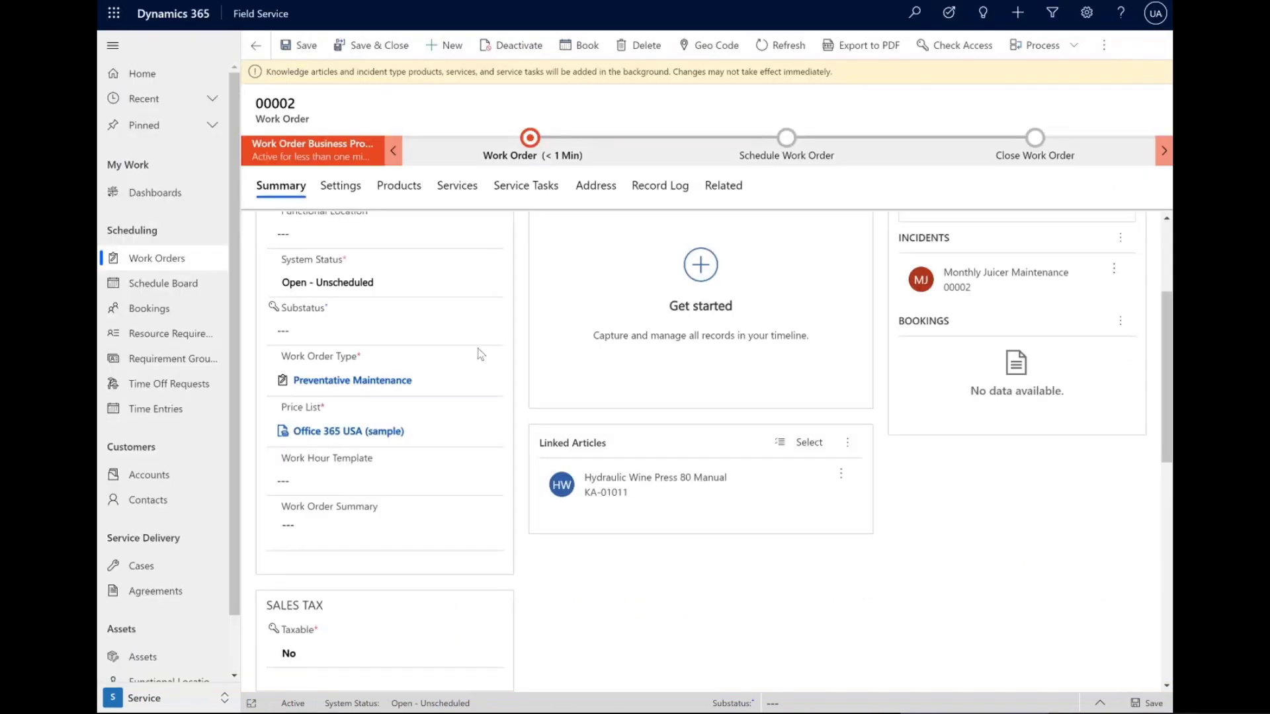
click(486, 349)
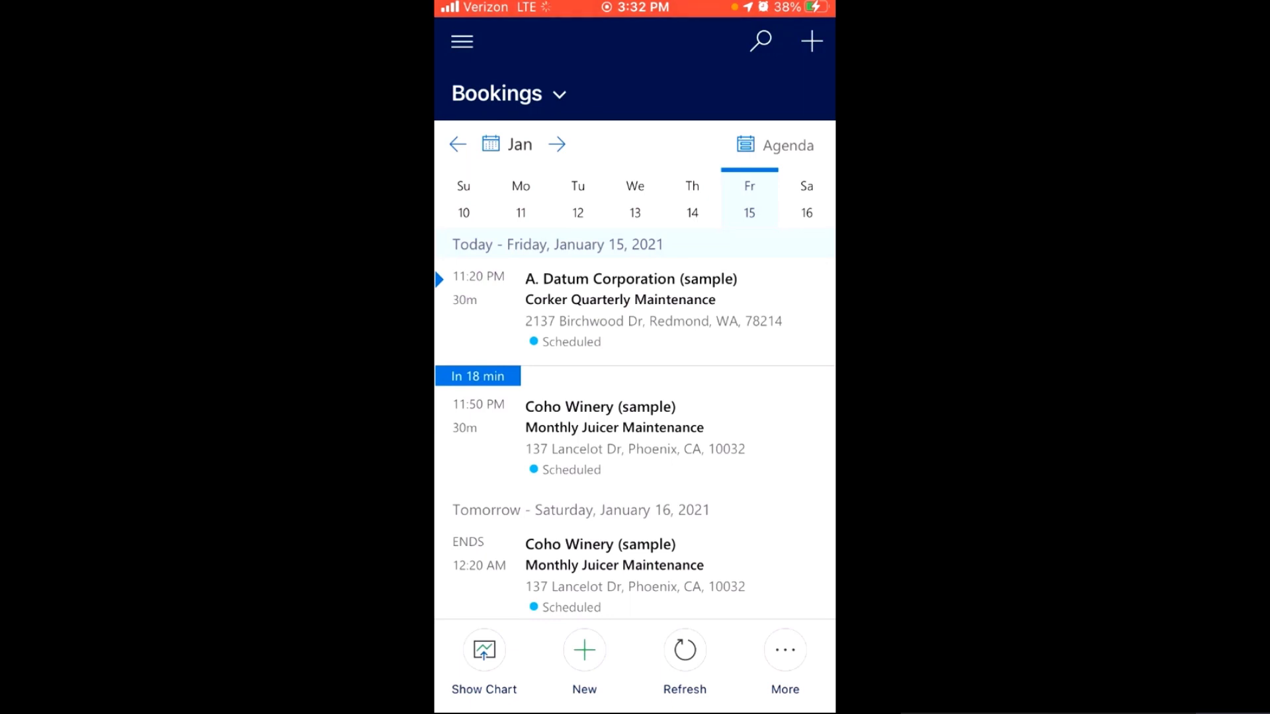
scroll(635, 427, down, 1)
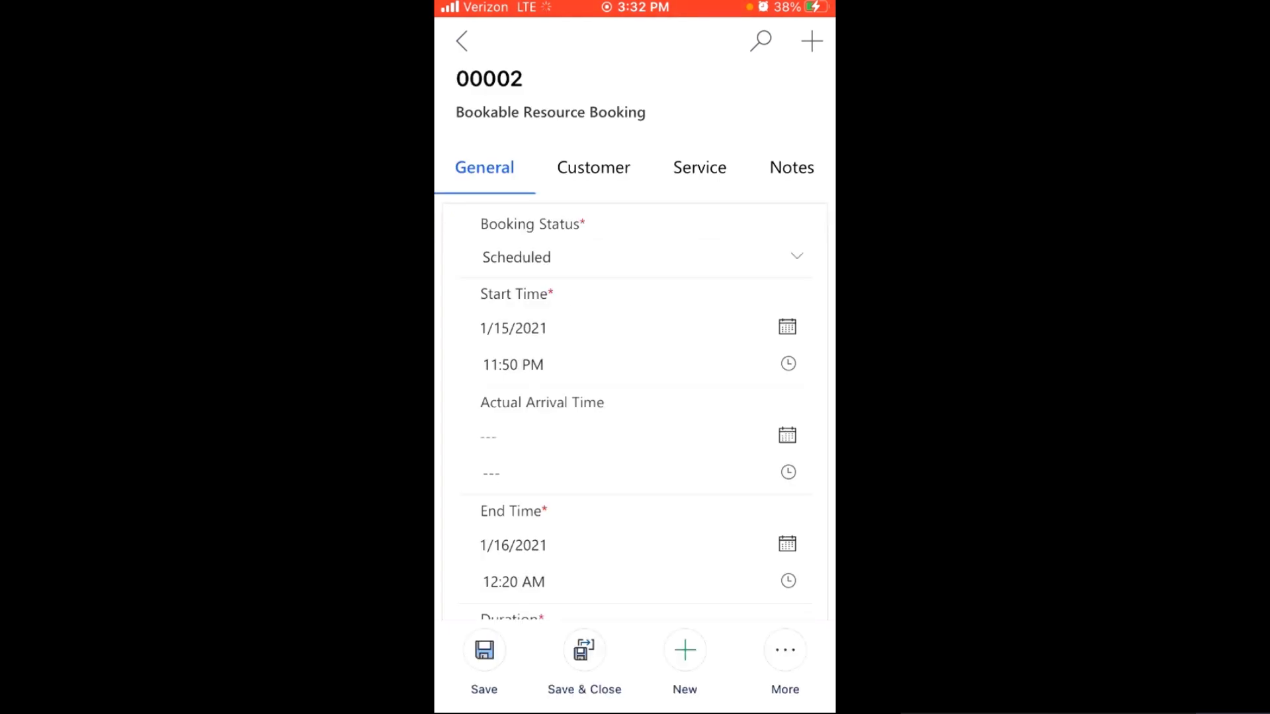
Step: Show booking 00002's Service details listing the linked Hydraulic Wine Press 80 Manual
click(699, 167)
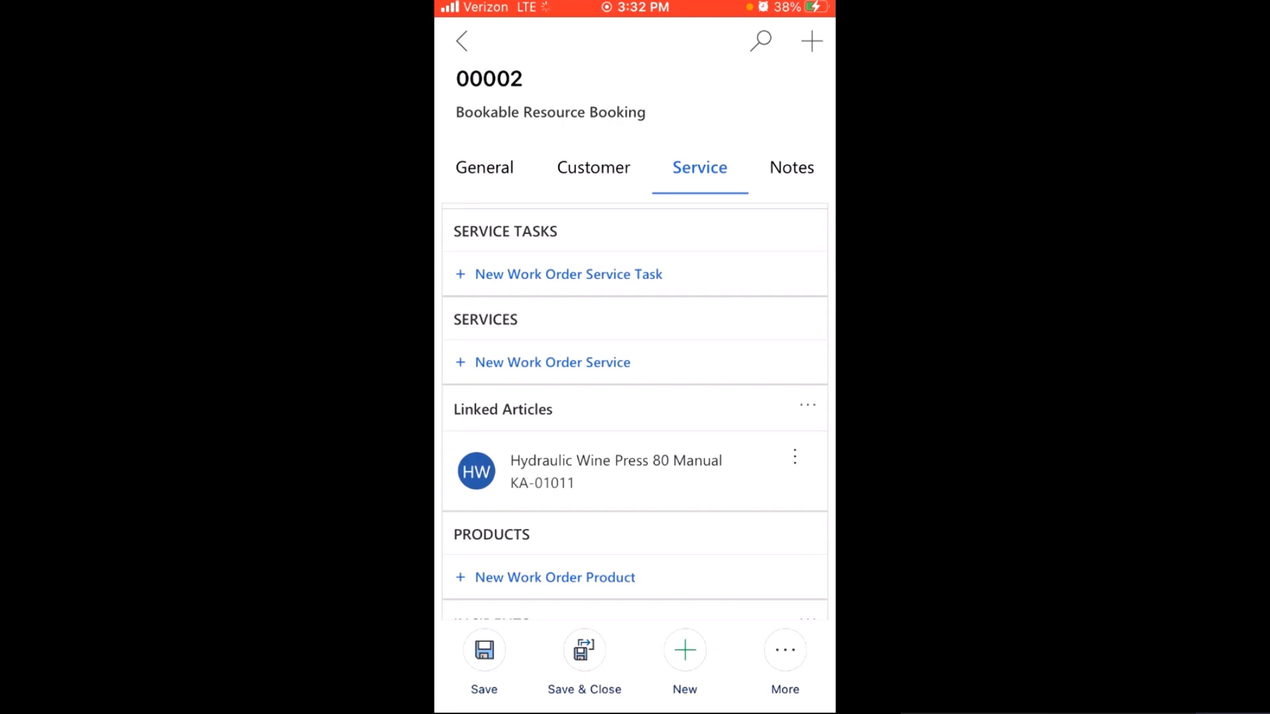
scroll(635, 447, down, 1)
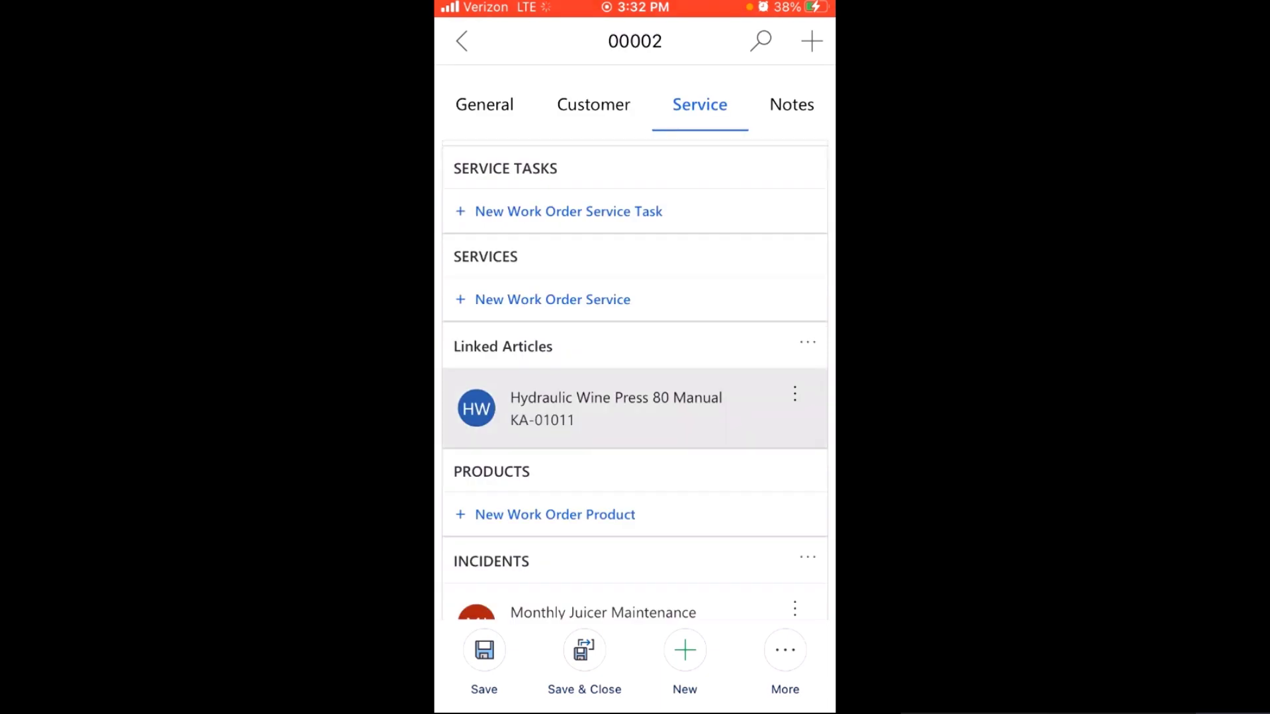
click(615, 407)
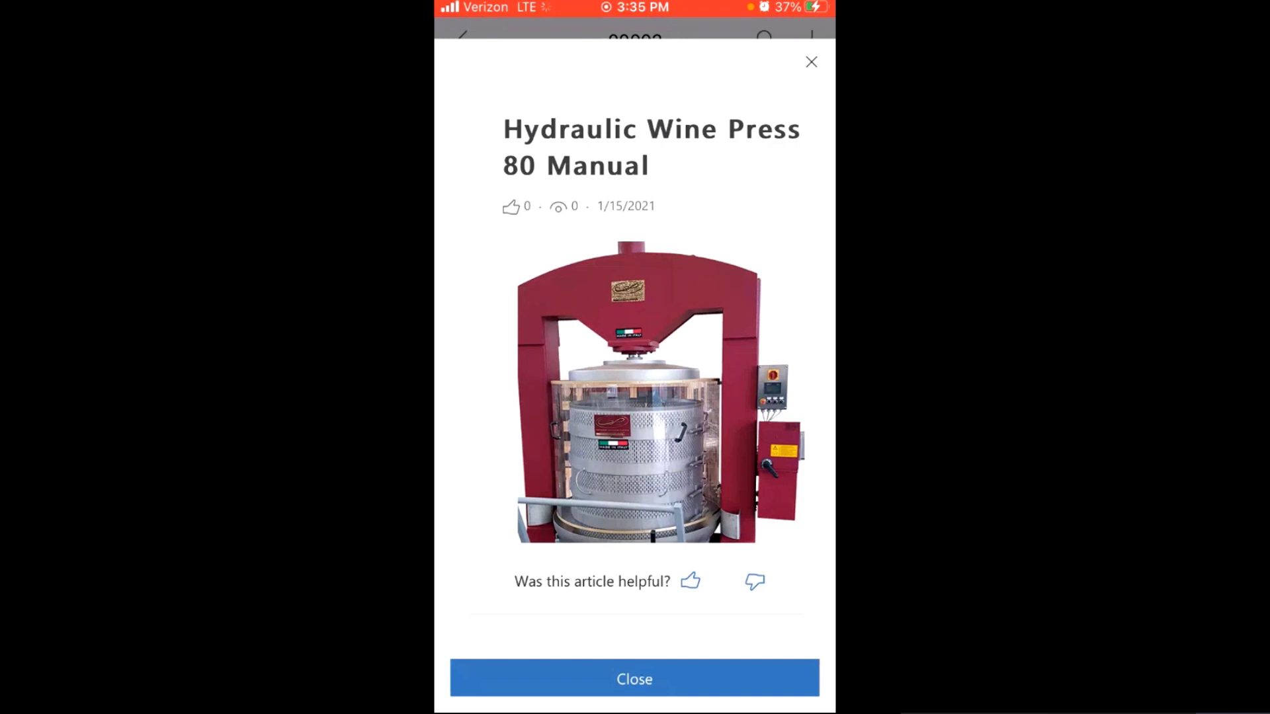
click(634, 679)
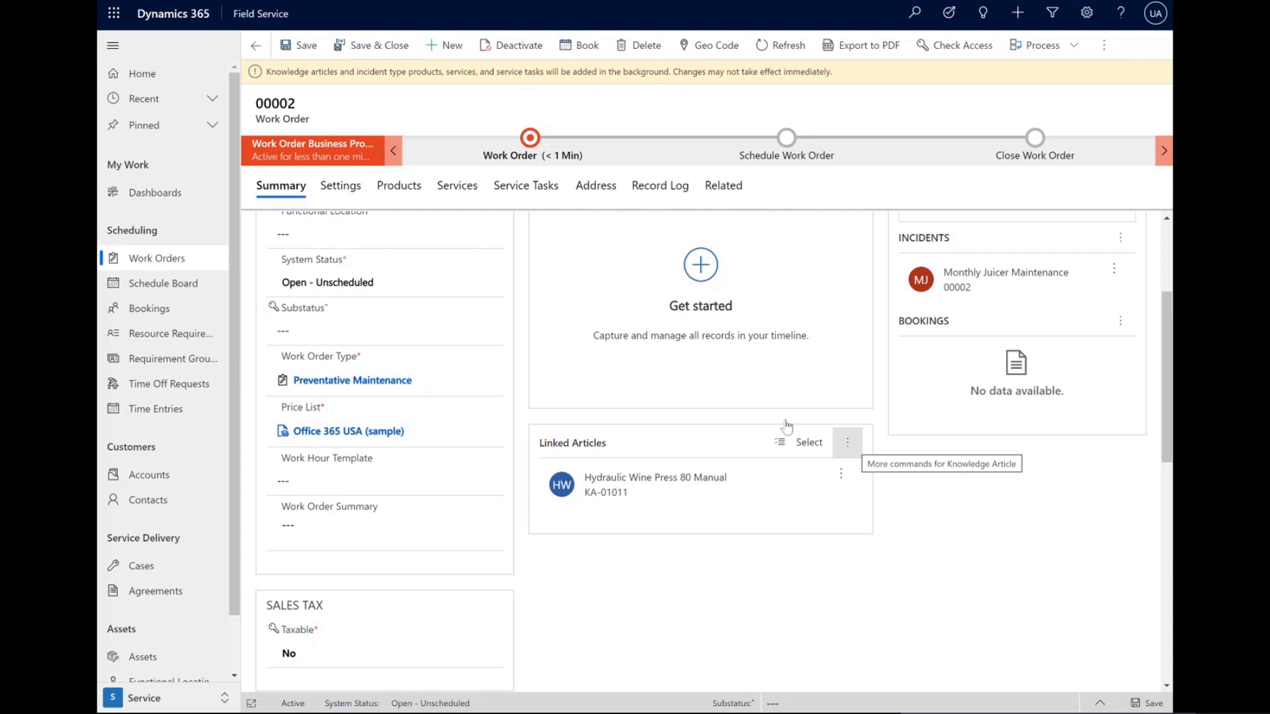
scroll(386, 357, up, 2)
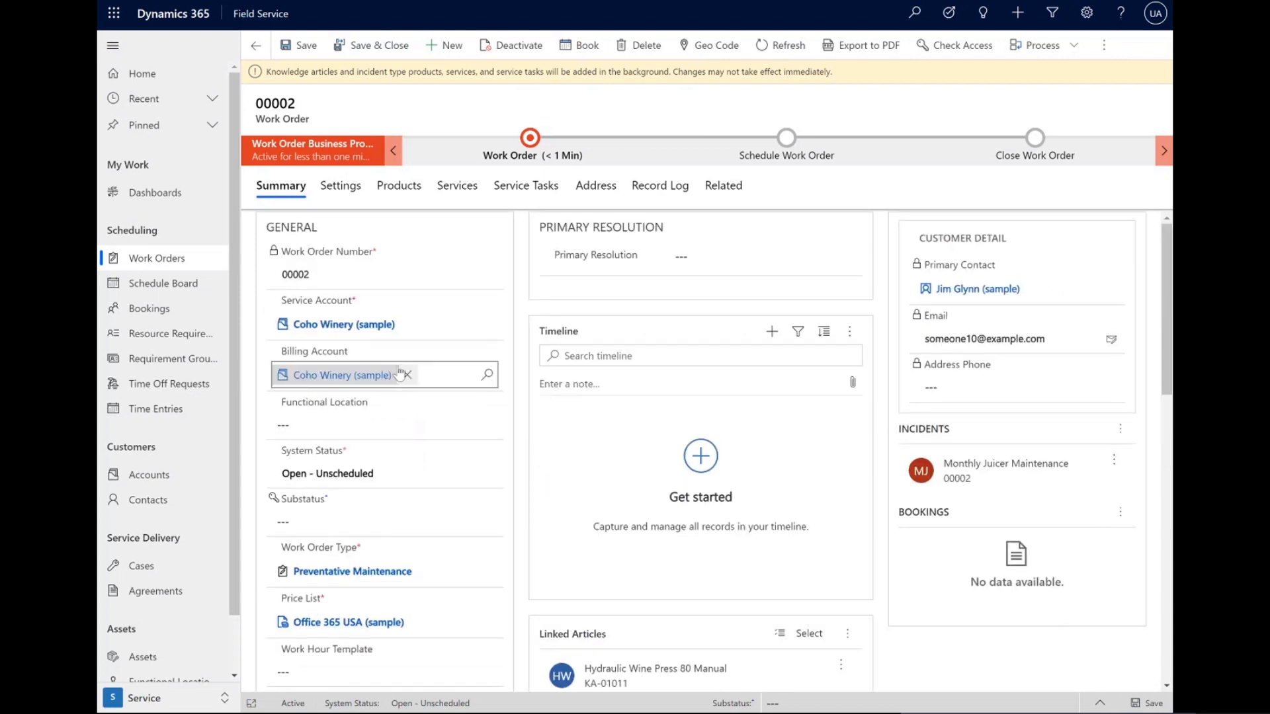
scroll(384, 378, down, 5)
scroll(382, 467, down, 5)
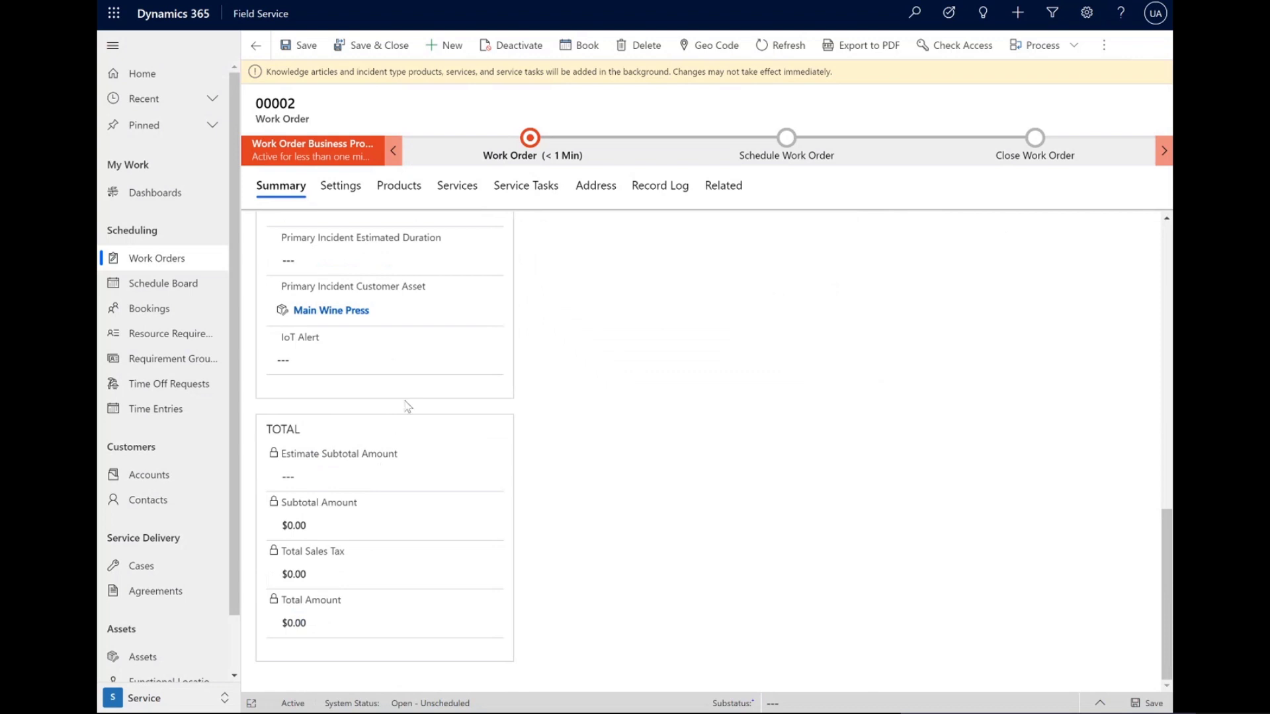
mouse_move(384, 310)
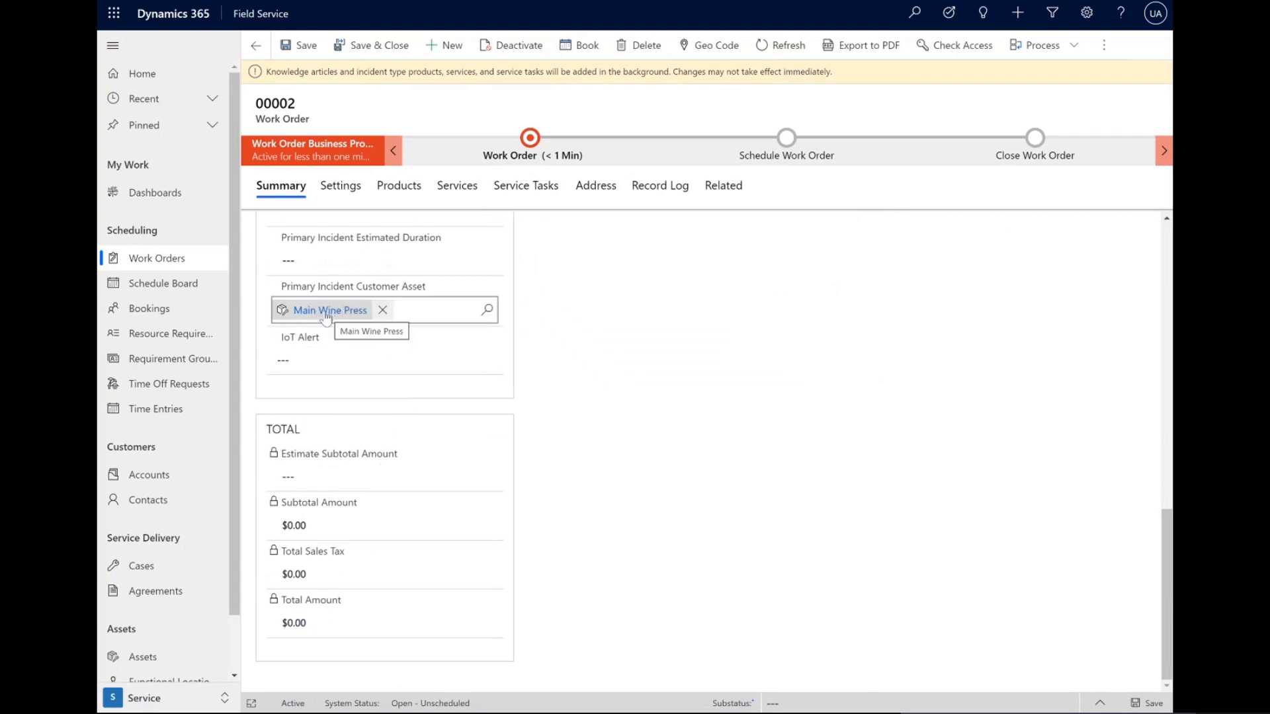
scroll(382, 311, up, 2)
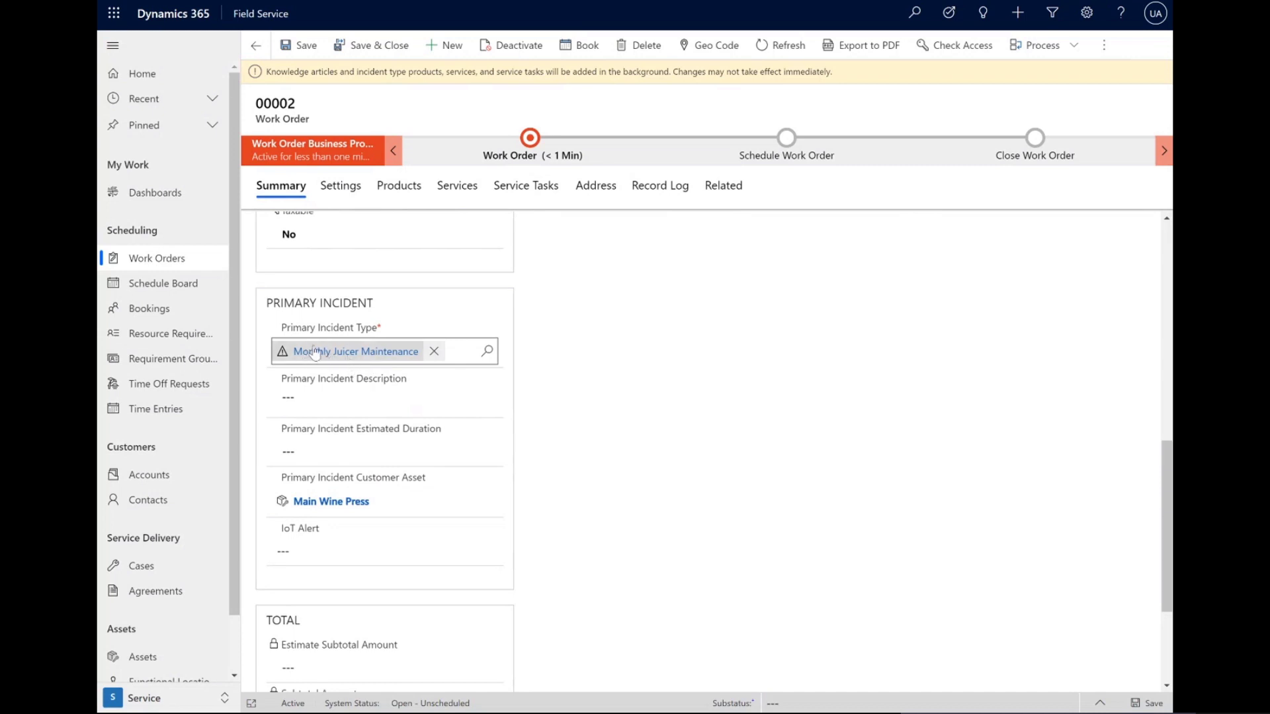
scroll(564, 405, up, 3)
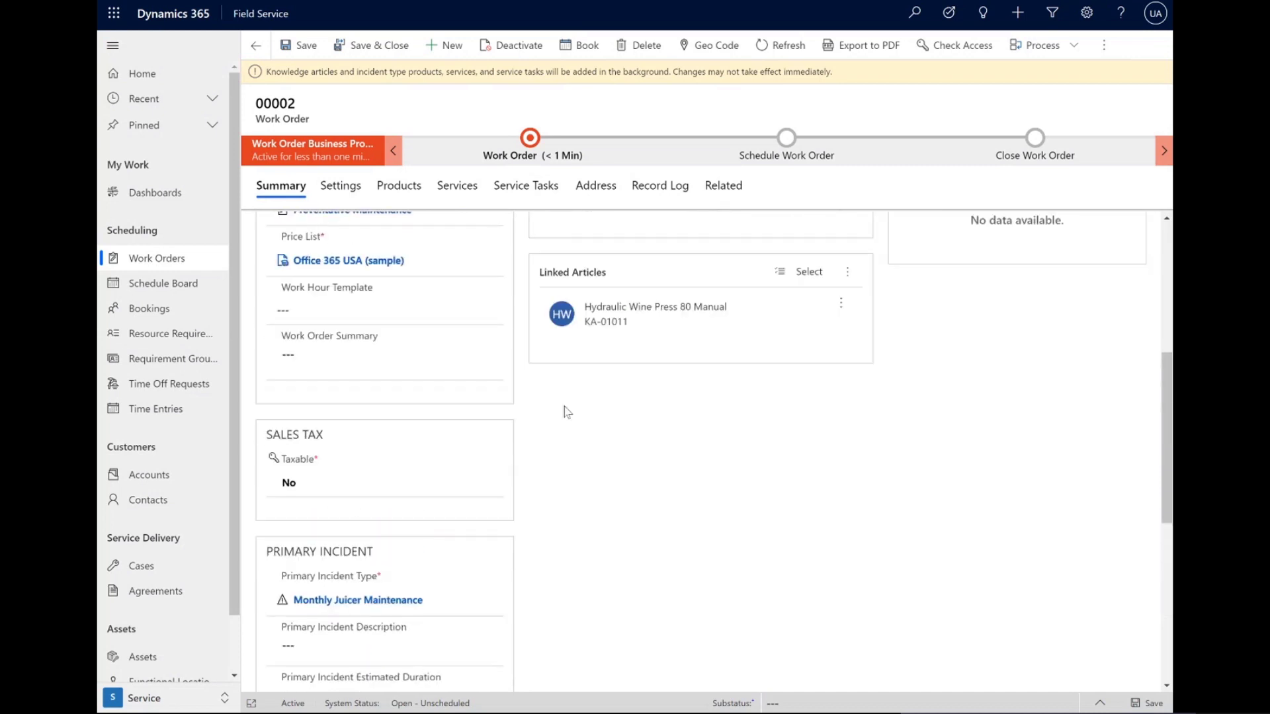
scroll(563, 417, up, 5)
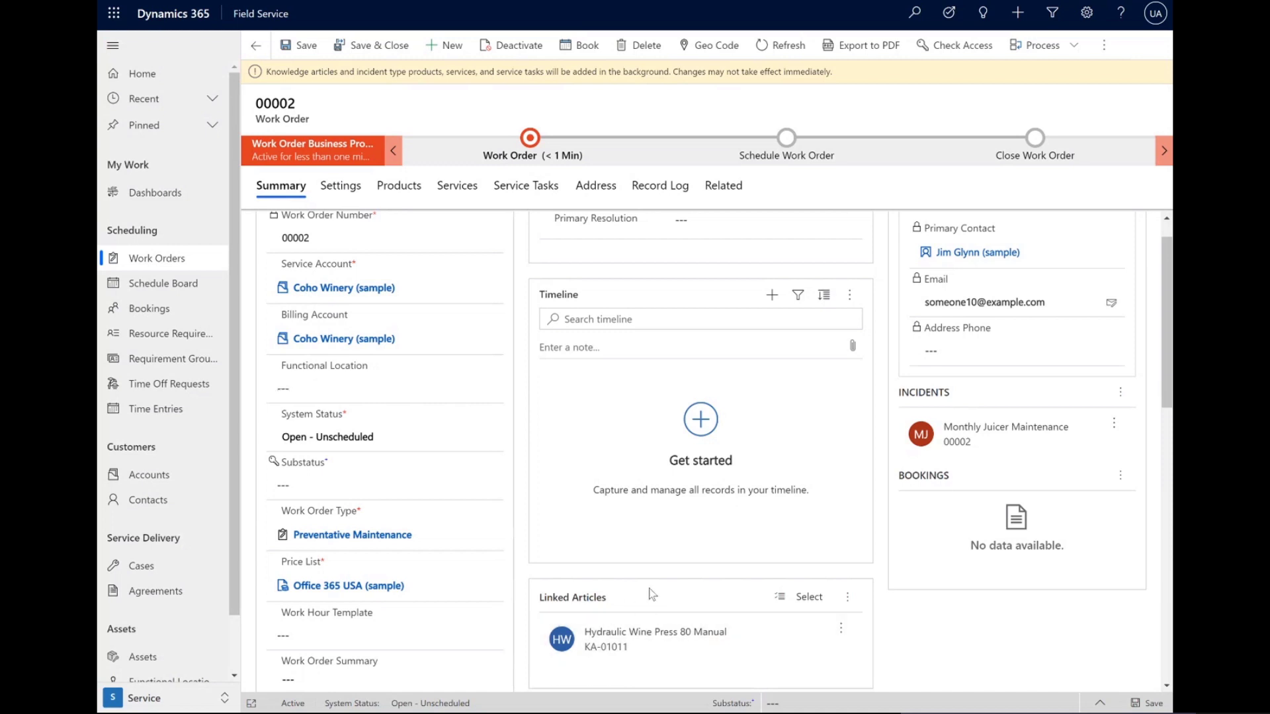
scroll(706, 466, up, 1)
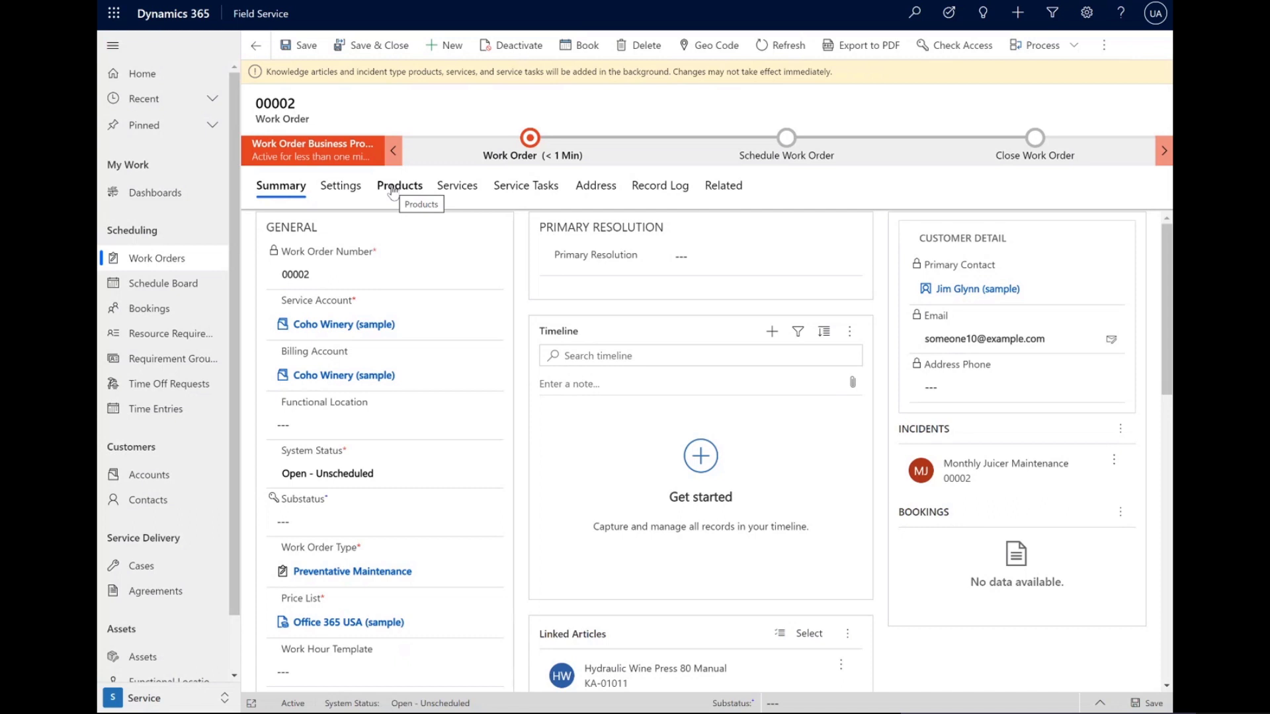
Step: Search existing knowledge articles and link Booking Travel to work order 00002
click(848, 635)
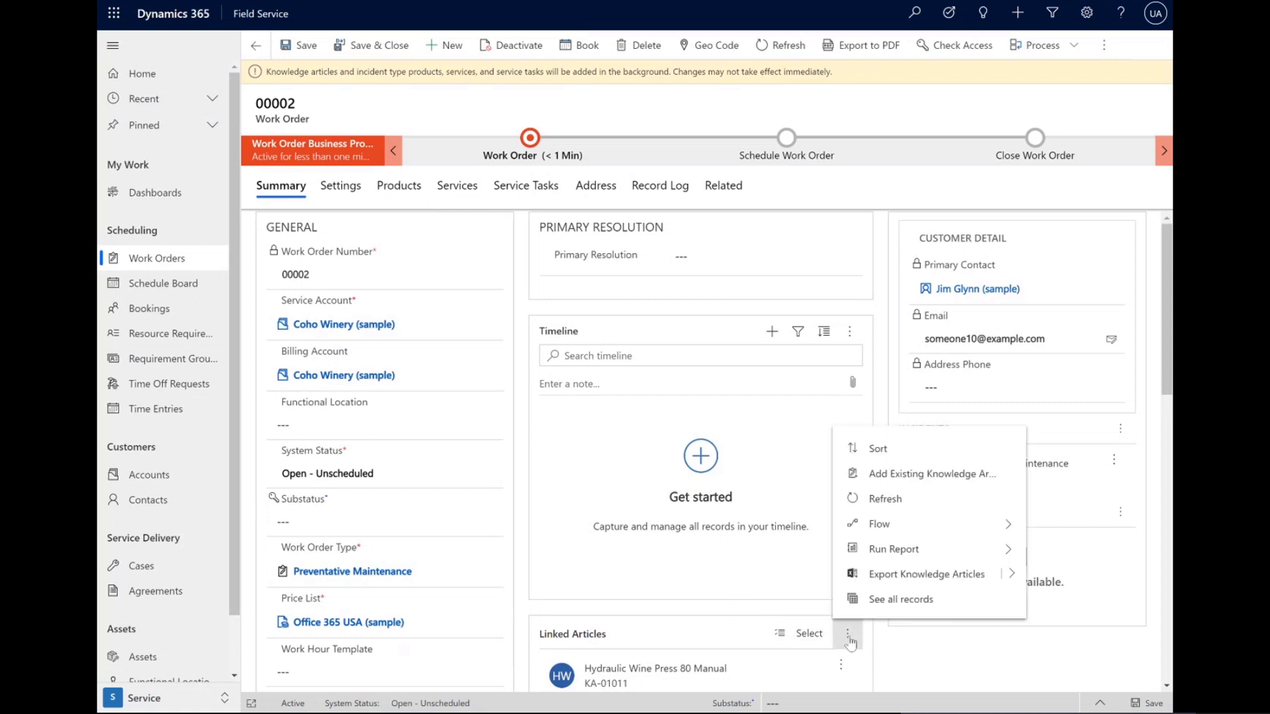
click(929, 474)
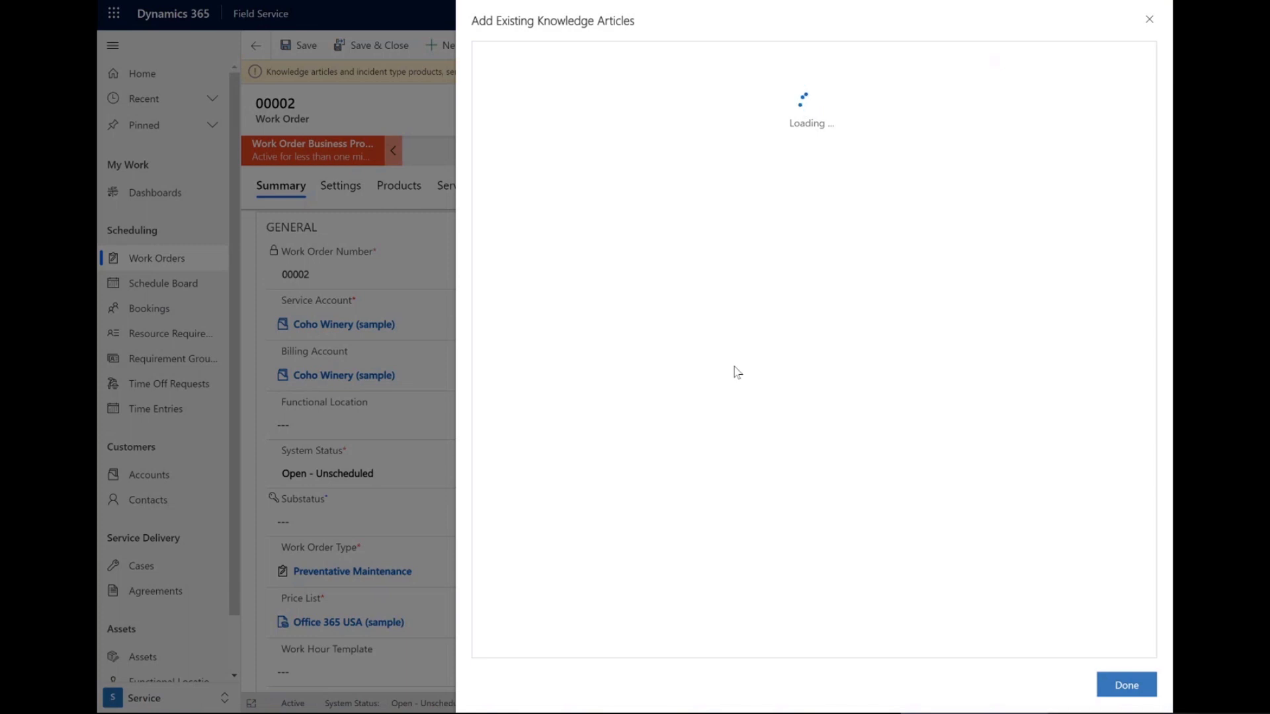
click(597, 86)
text(Wine)
key(Return)
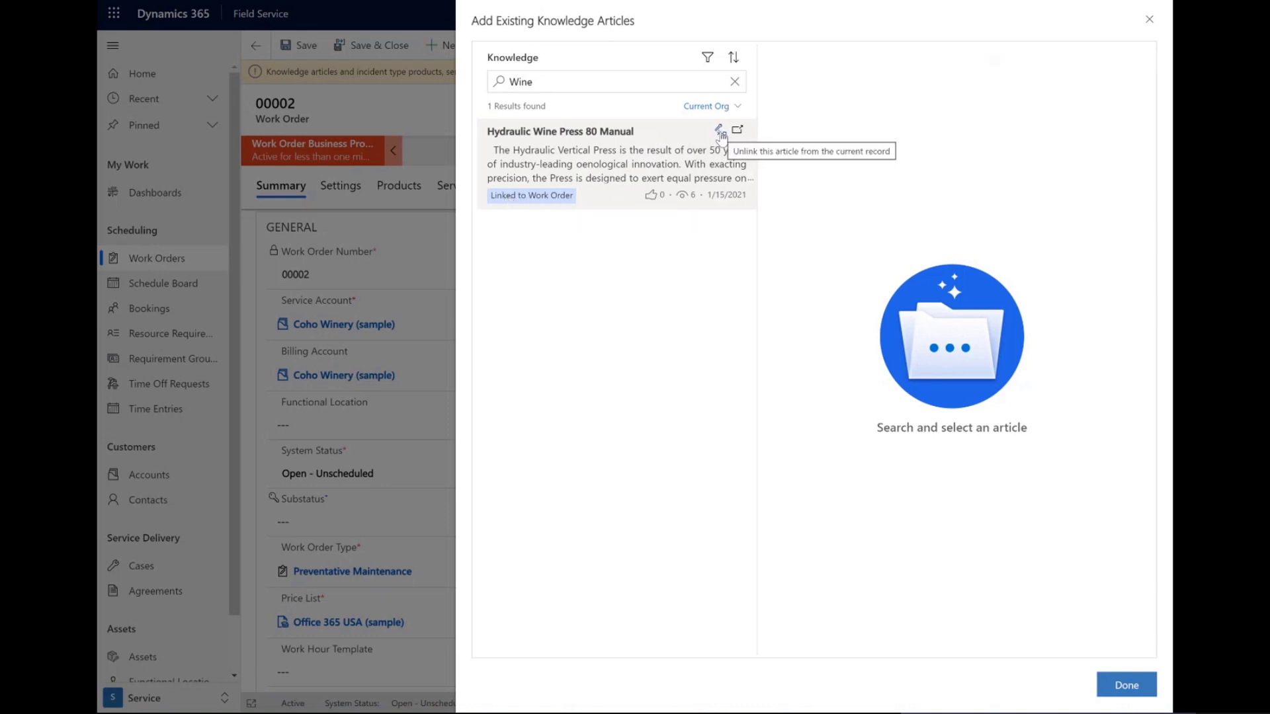
drag(575, 82, 478, 81)
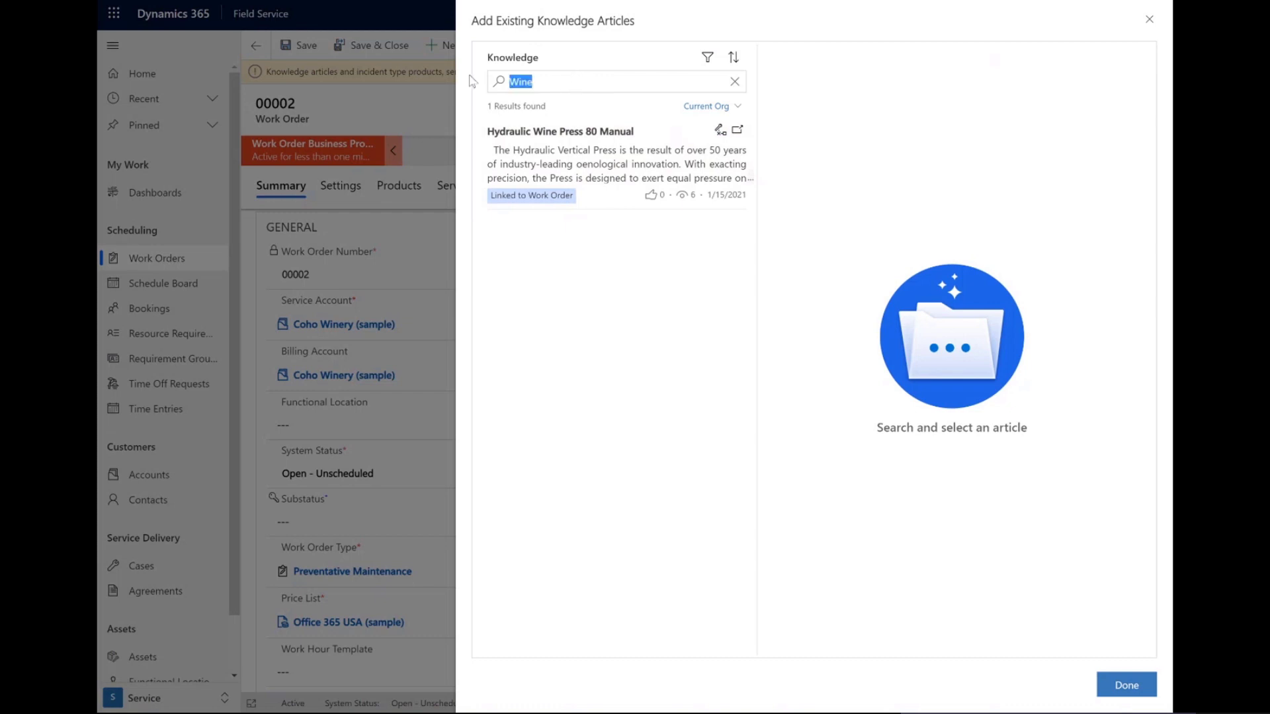
text(Book)
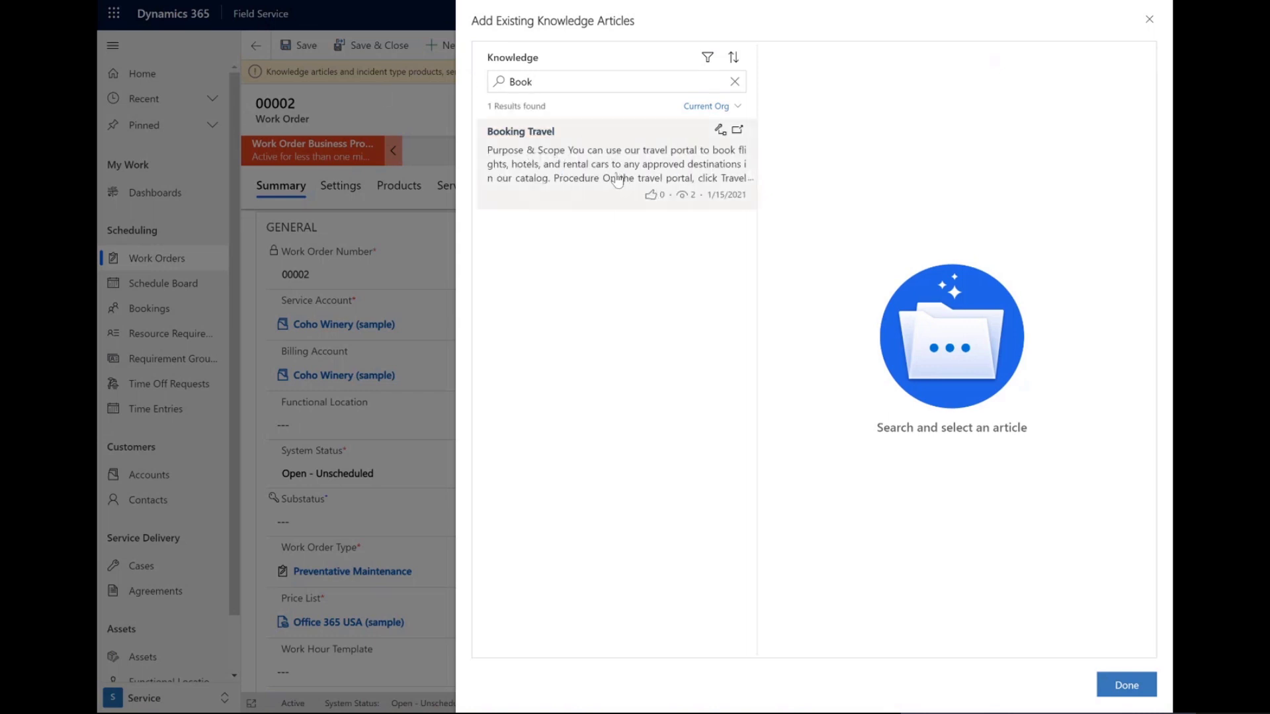
click(720, 134)
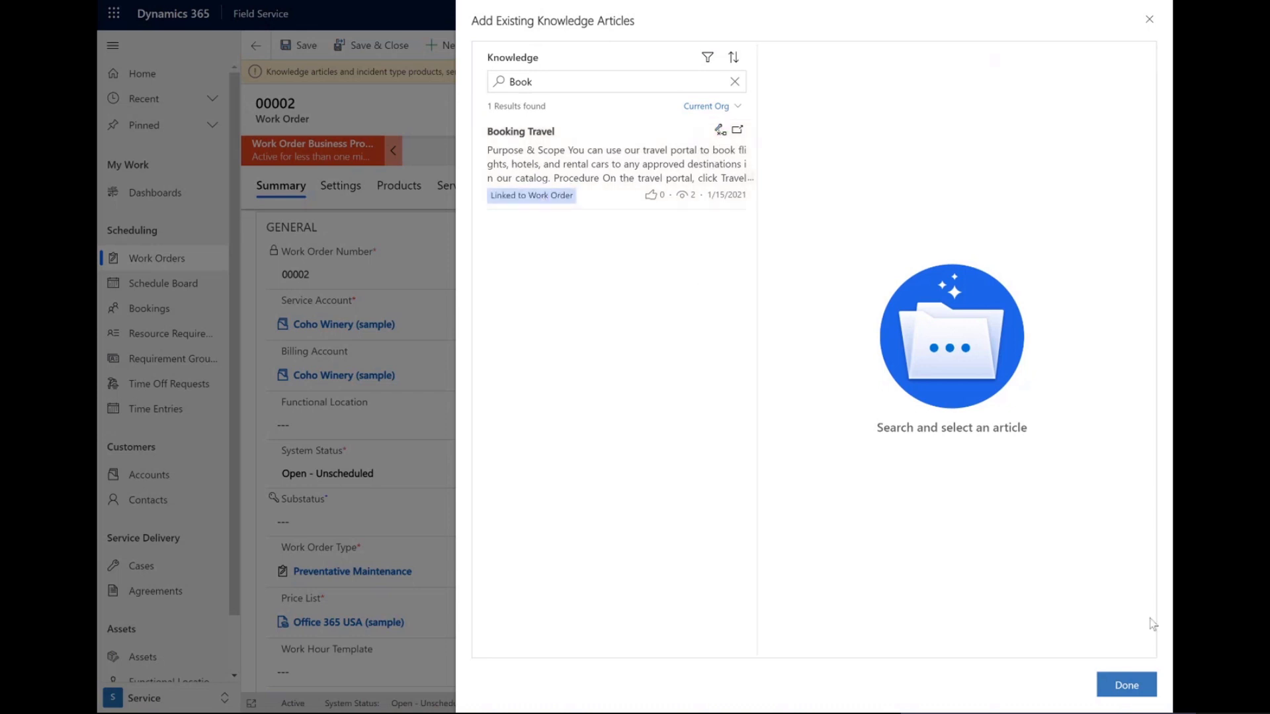
Step: Close the article picker and refresh work order 00002's linked articles list
click(1127, 687)
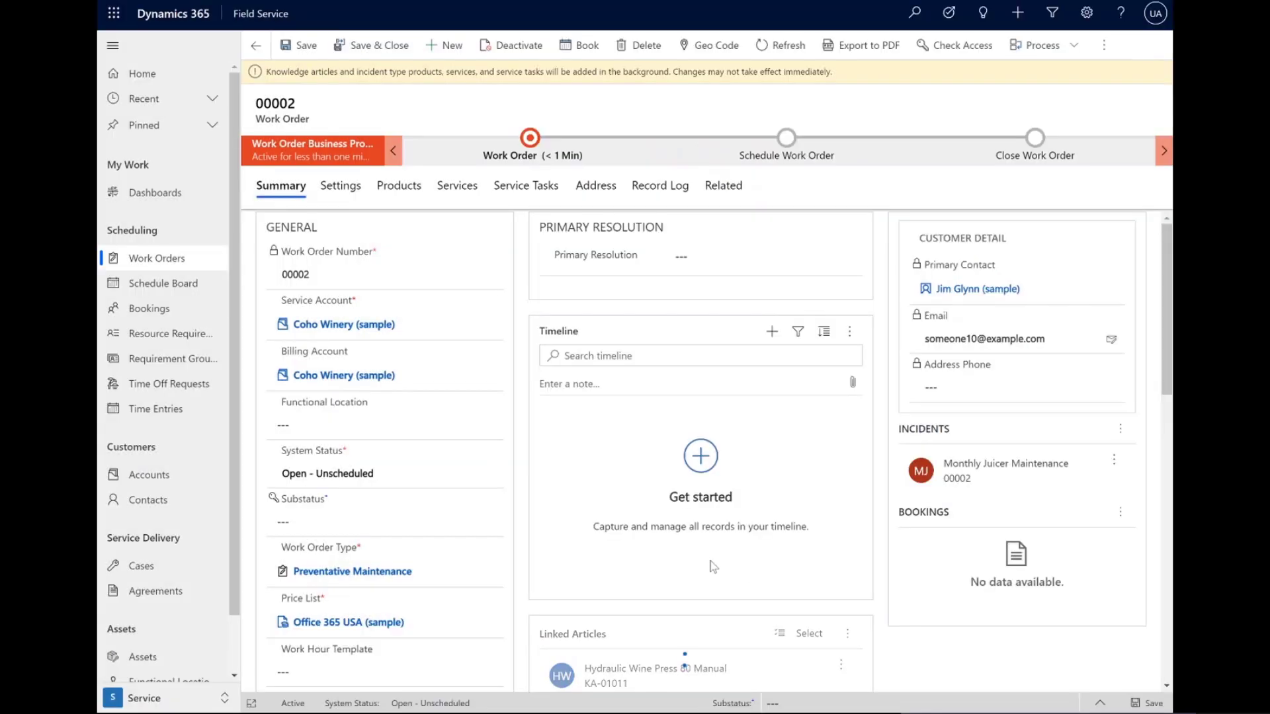
scroll(714, 560, down, 2)
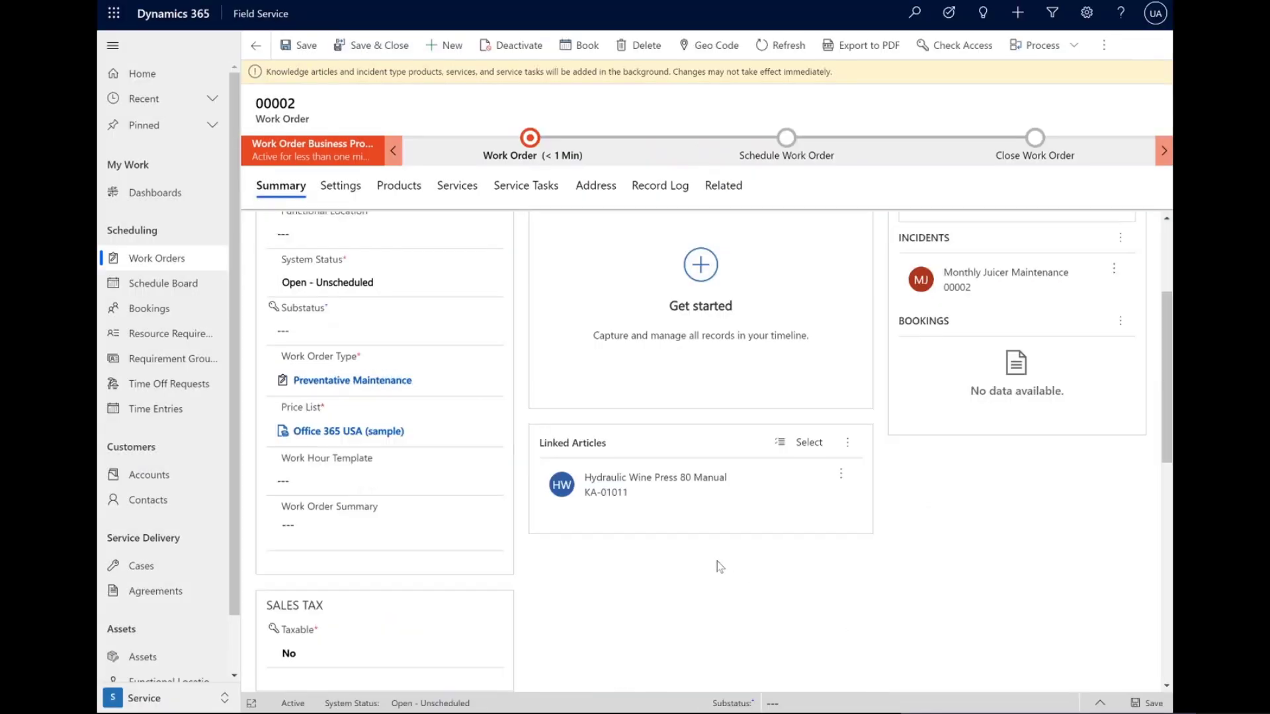
click(850, 447)
click(886, 530)
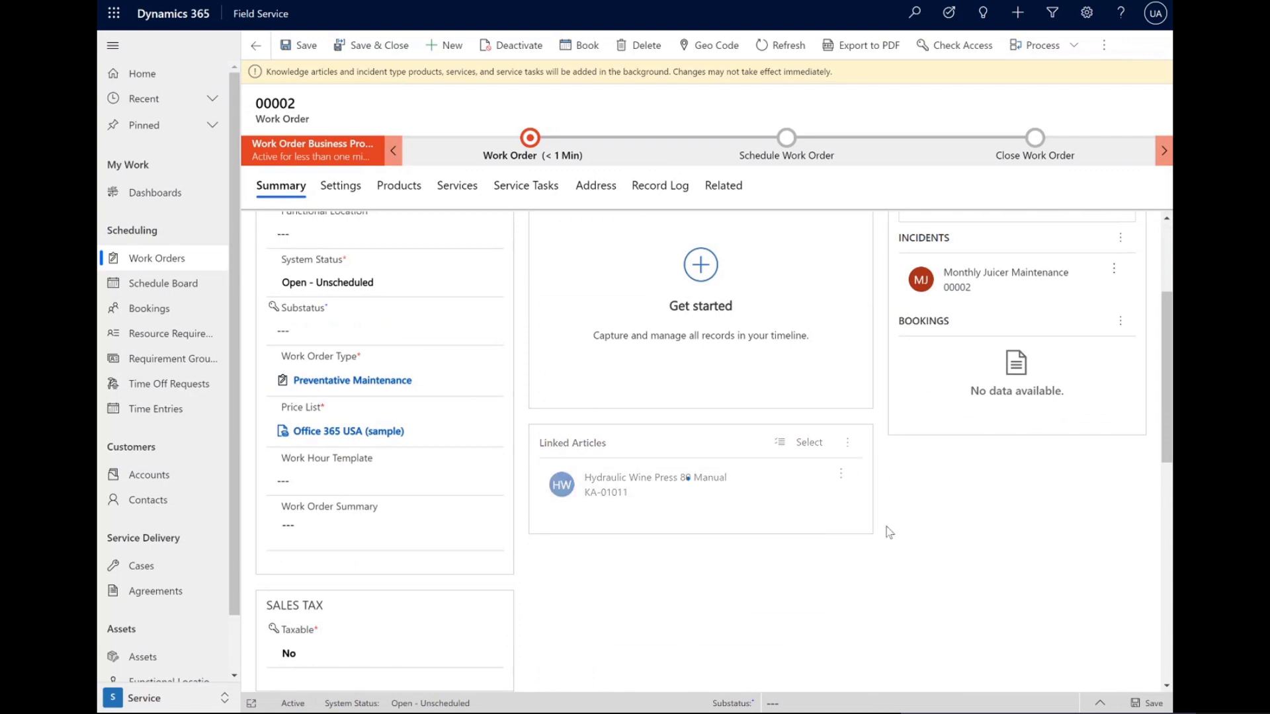
click(847, 442)
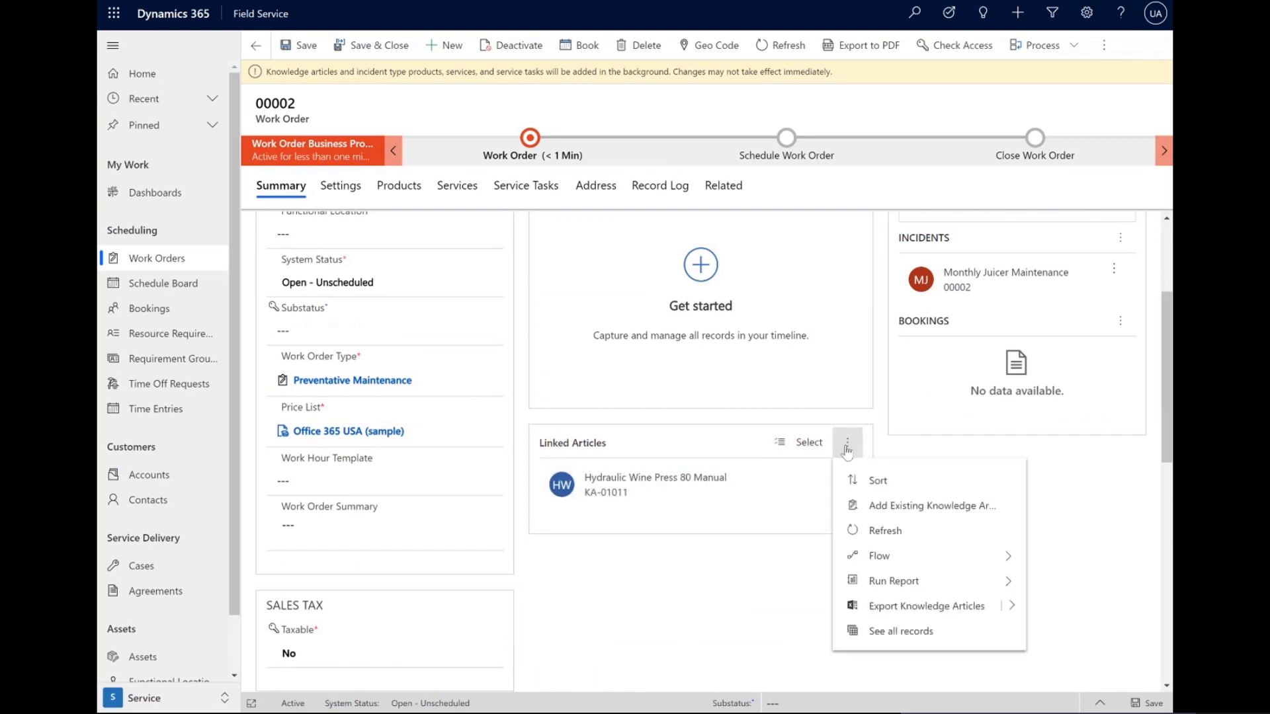